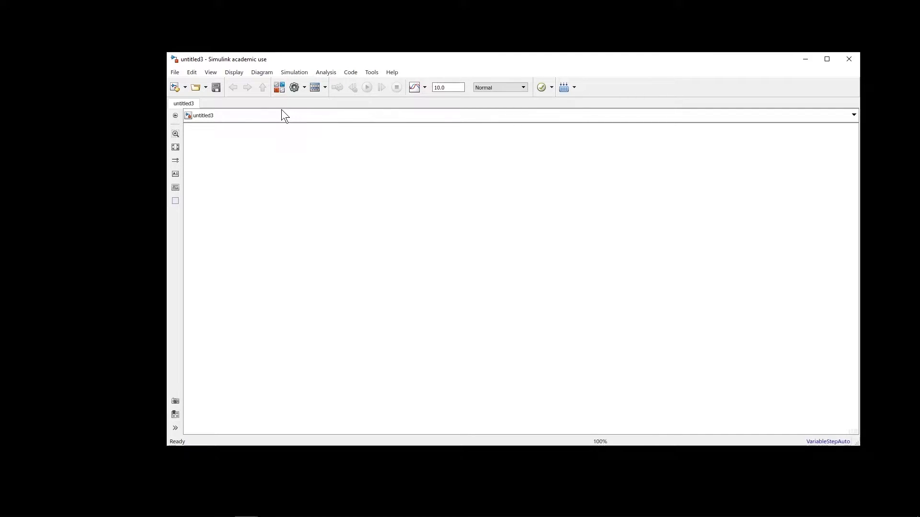
Add a powergui block from the Library Browser to the untitled3 model
click(280, 90)
click(415, 112)
drag(586, 163, 309, 181)
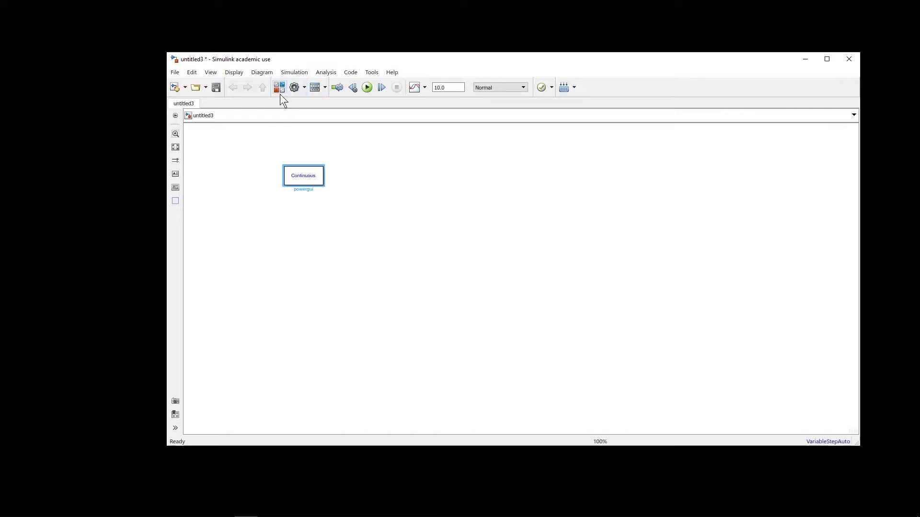
Search the library for 'h-bridge' and place the Full-Bridge MMC (External DC Links) block
click(280, 90)
click(434, 113)
text(h-bridge)
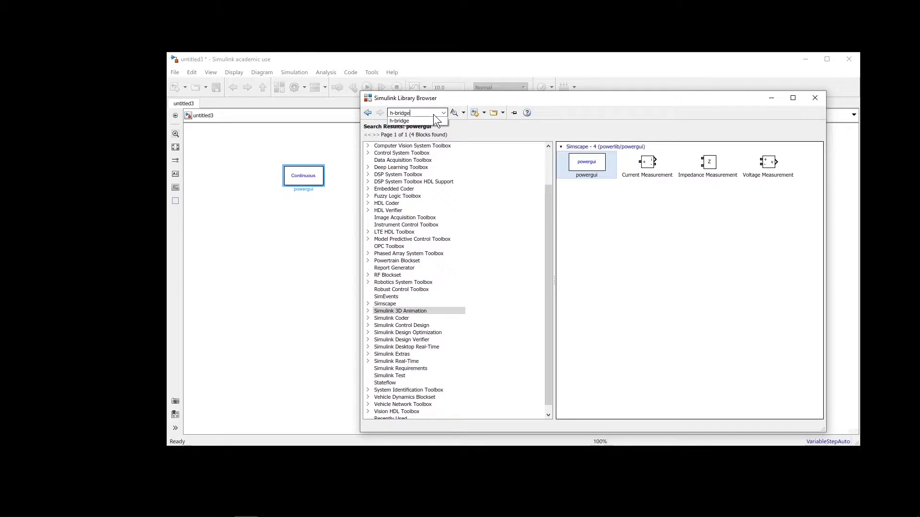
click(436, 119)
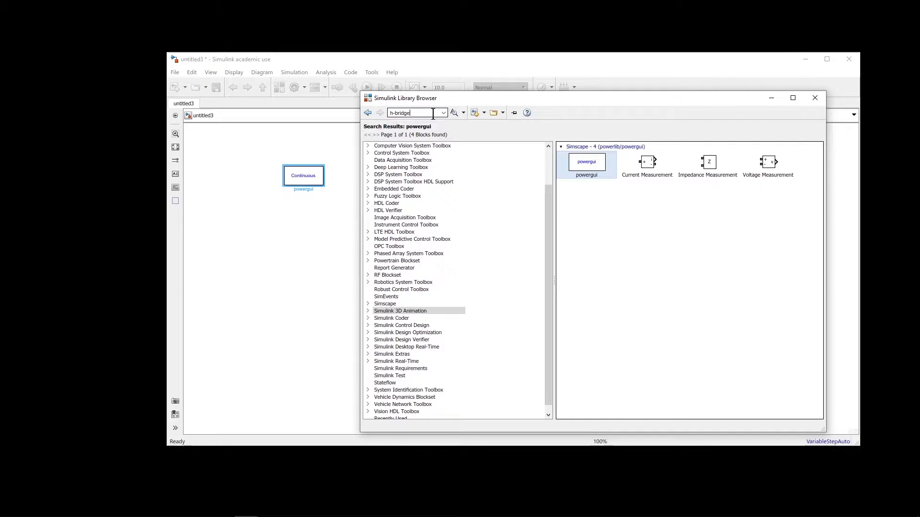
click(454, 112)
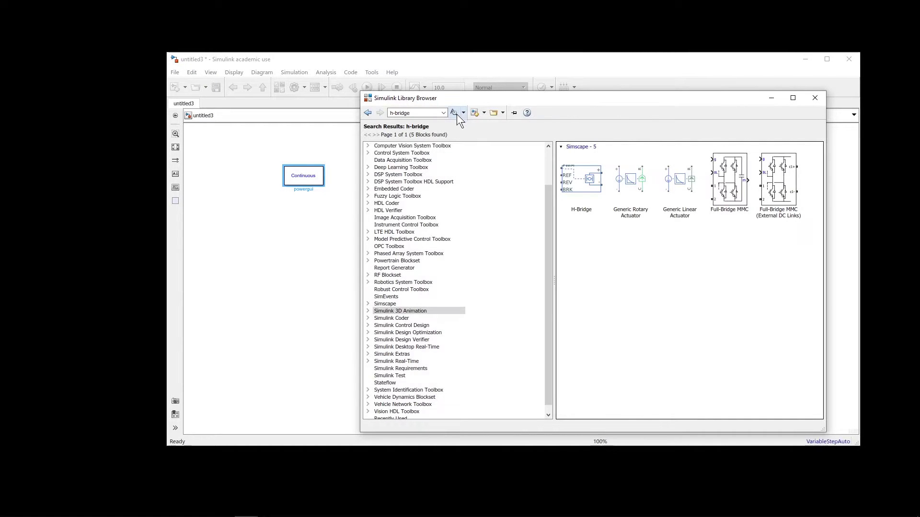
drag(642, 98, 580, 99)
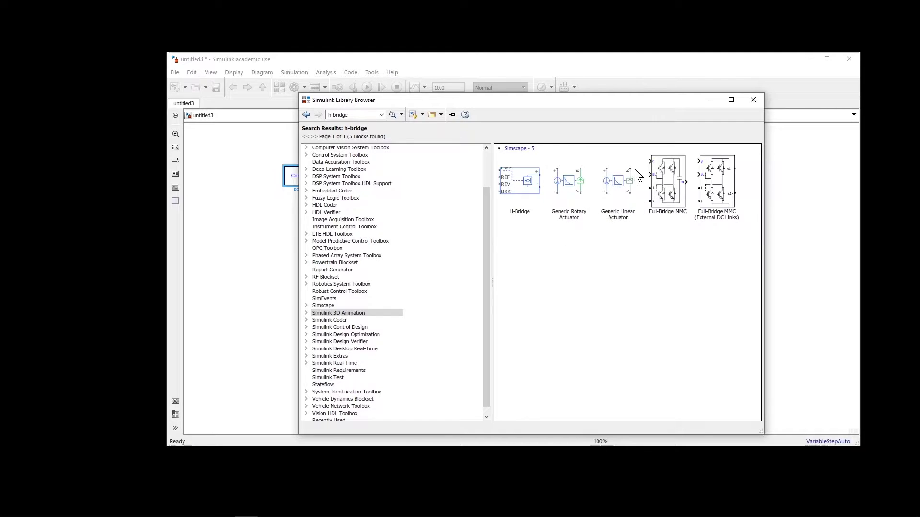
click(673, 189)
click(730, 187)
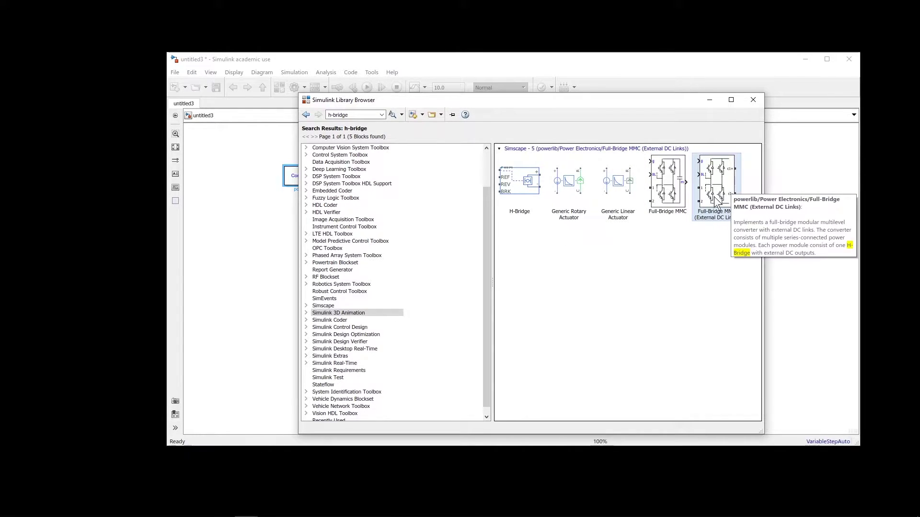
mouse_move(675, 190)
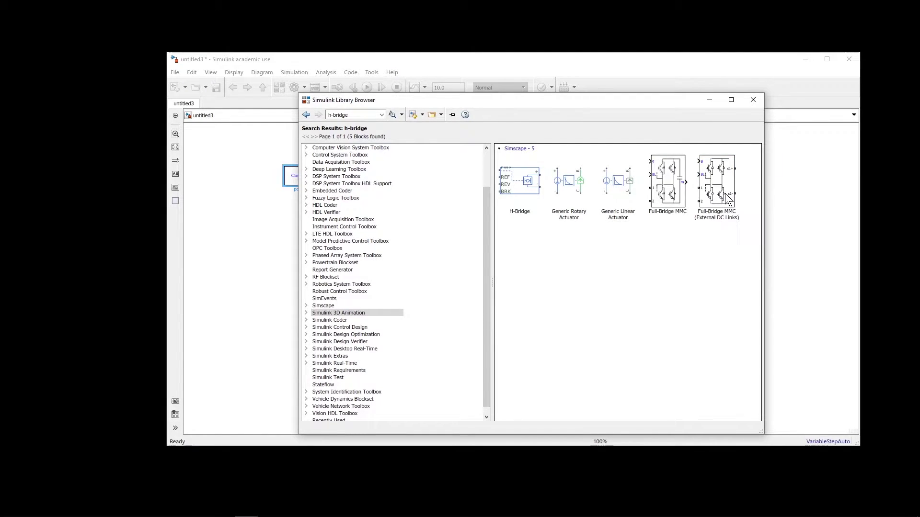
mouse_move(728, 198)
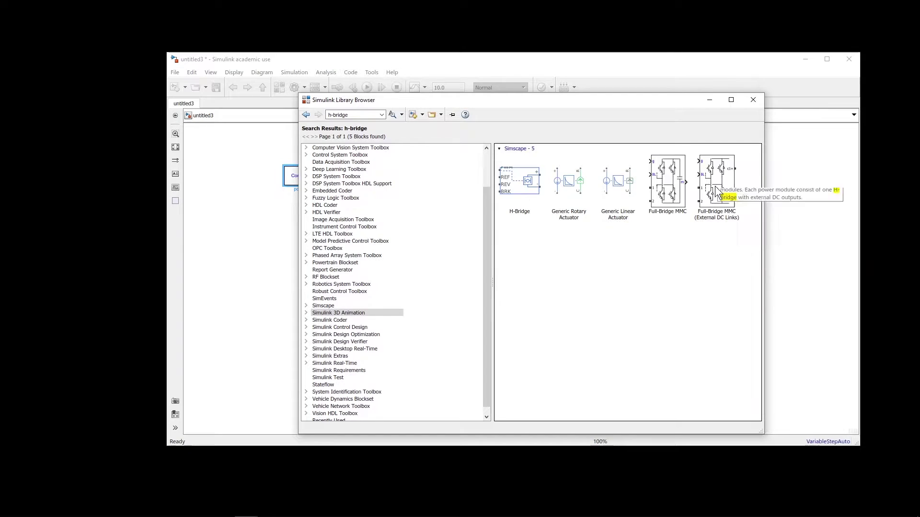
drag(674, 101, 821, 109)
drag(864, 196, 370, 253)
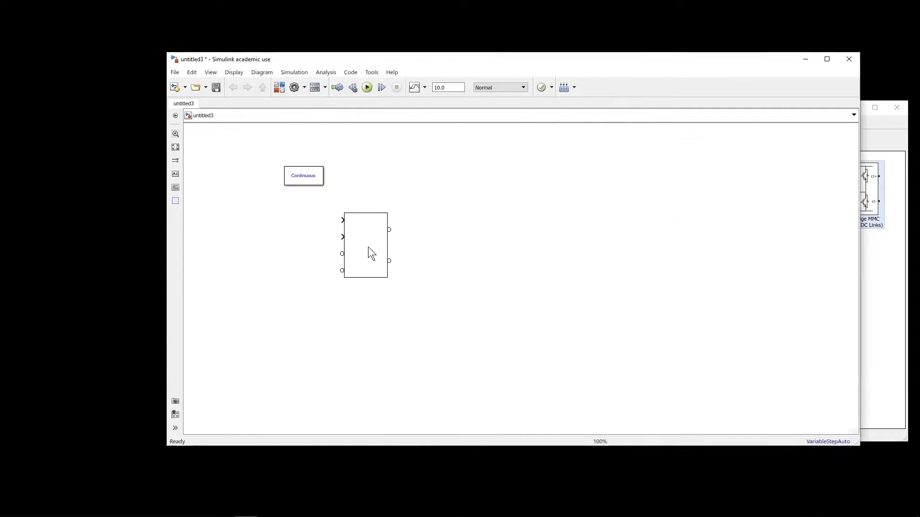
Search 'square wave' and place a Square Wave Generator in the model
click(876, 292)
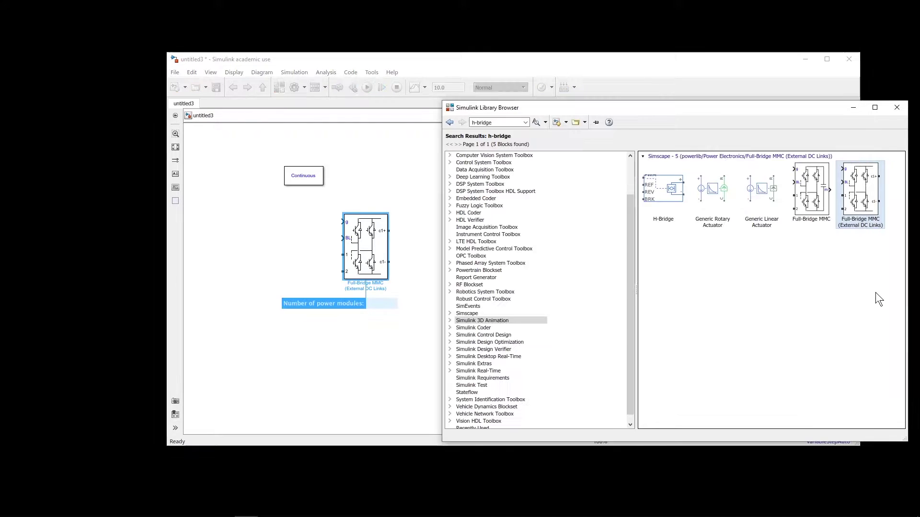
click(506, 122)
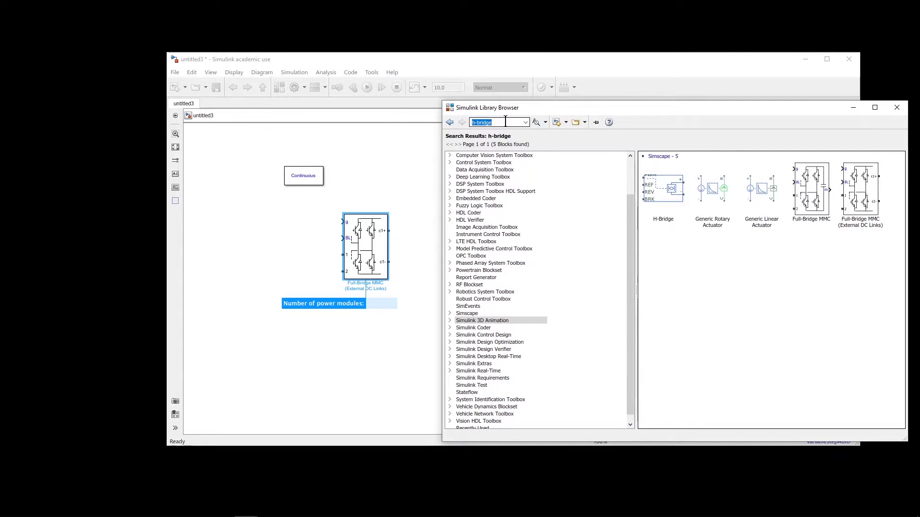
text(square)
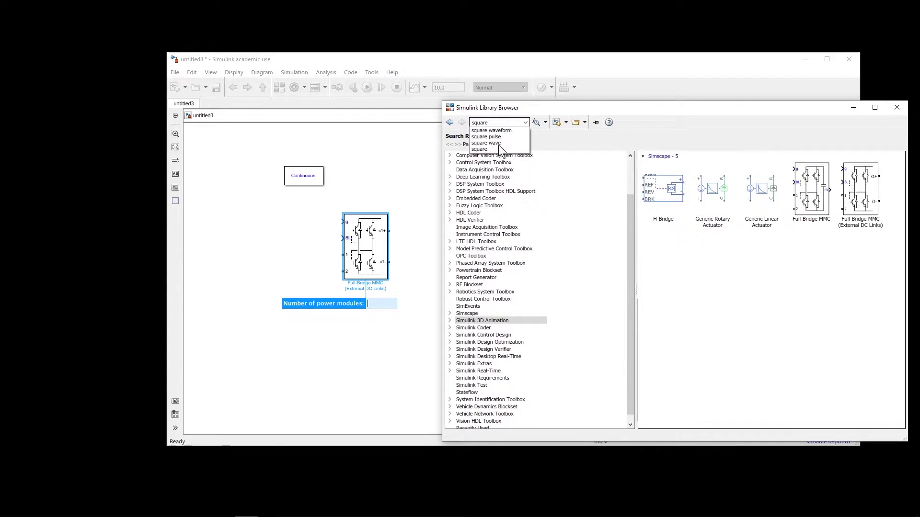
click(491, 138)
click(537, 123)
click(500, 125)
double_click(500, 125)
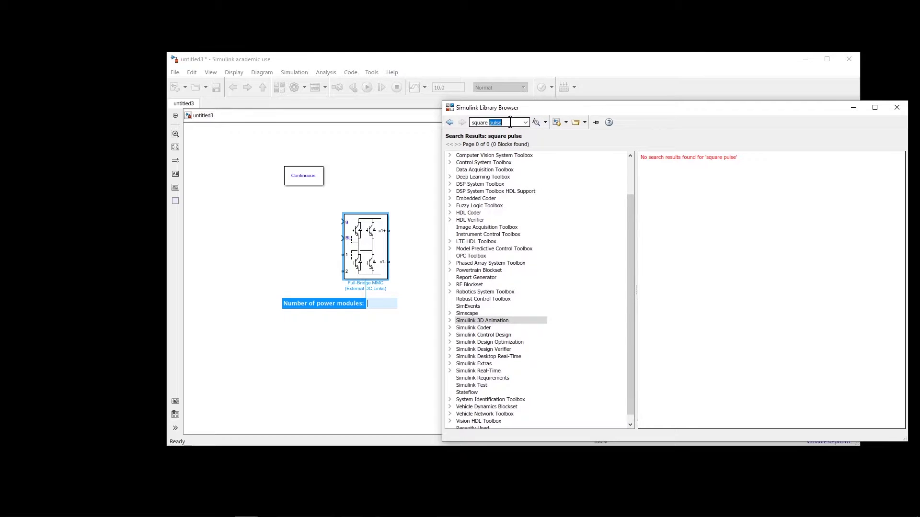
key(BackSpace)
text(wave)
click(496, 137)
click(538, 122)
drag(664, 177, 232, 185)
click(478, 144)
Search the library for 'voltage source' blocks
click(886, 180)
click(505, 123)
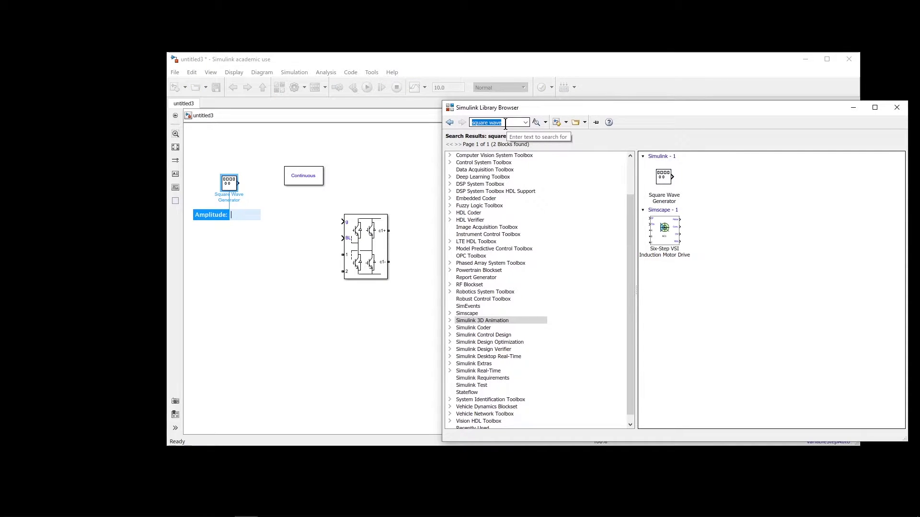
text(vol)
click(501, 137)
click(501, 123)
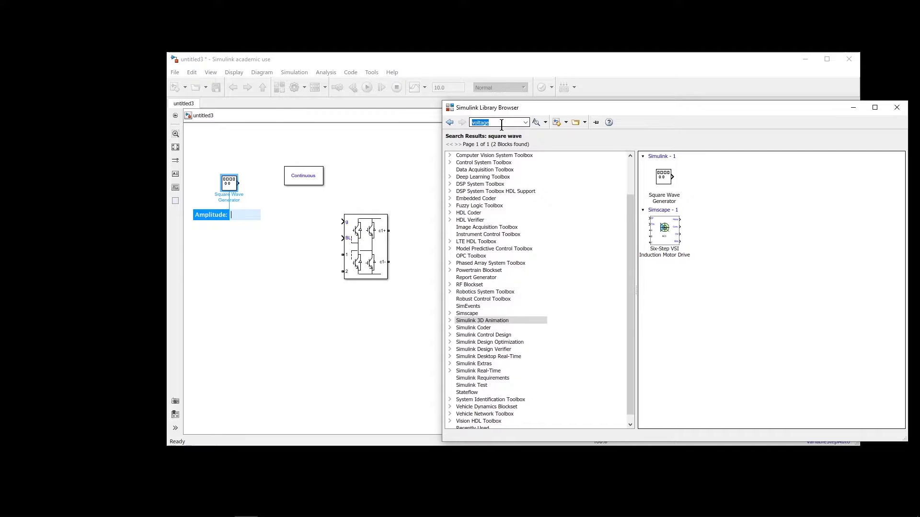
key(BackSpace)
text(voltage s)
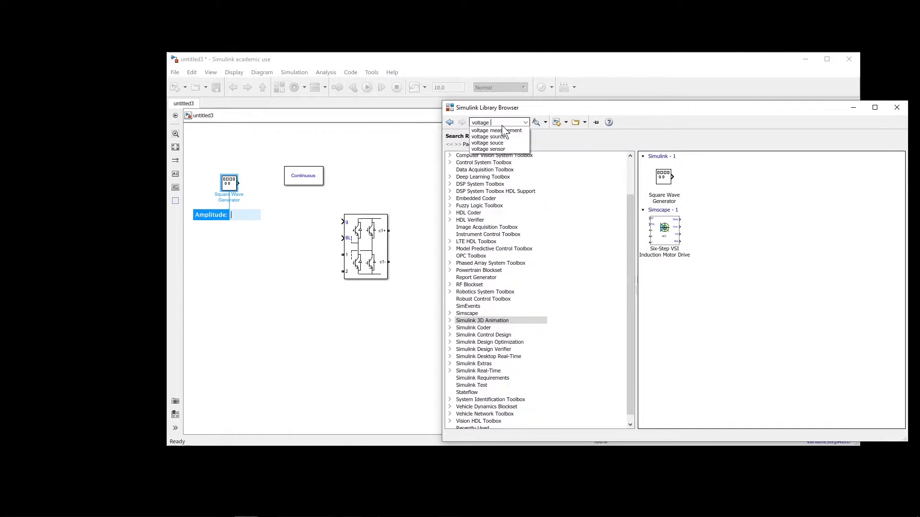
text(oucr)
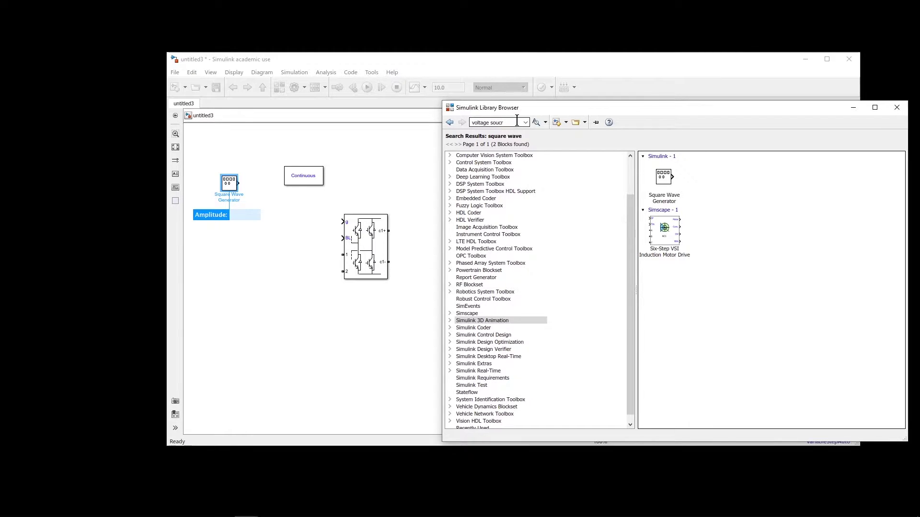
key(BackSpace)
key(BackSpace)
key(BackSpace)
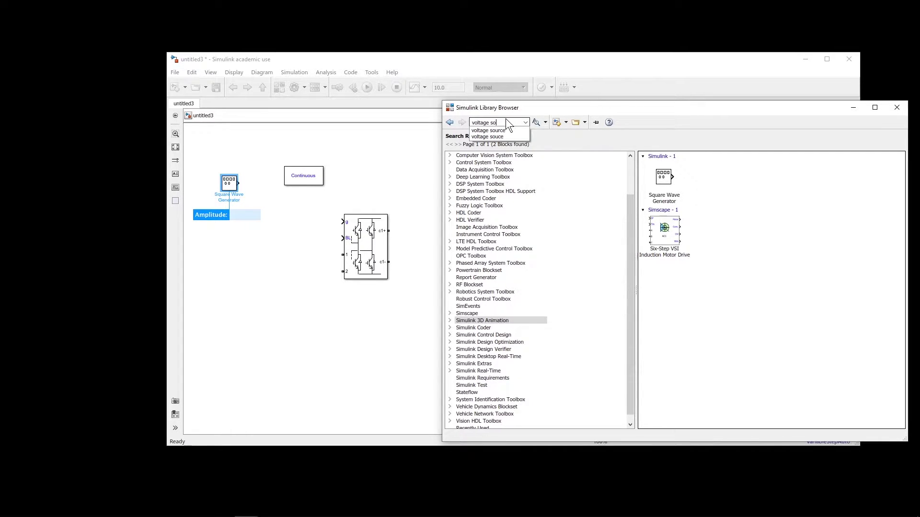
click(536, 121)
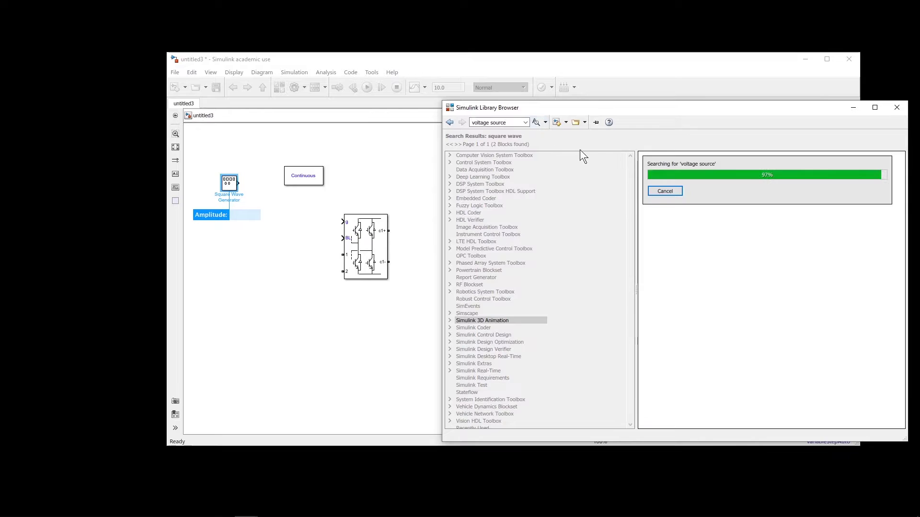
scroll(896, 307, down, 5)
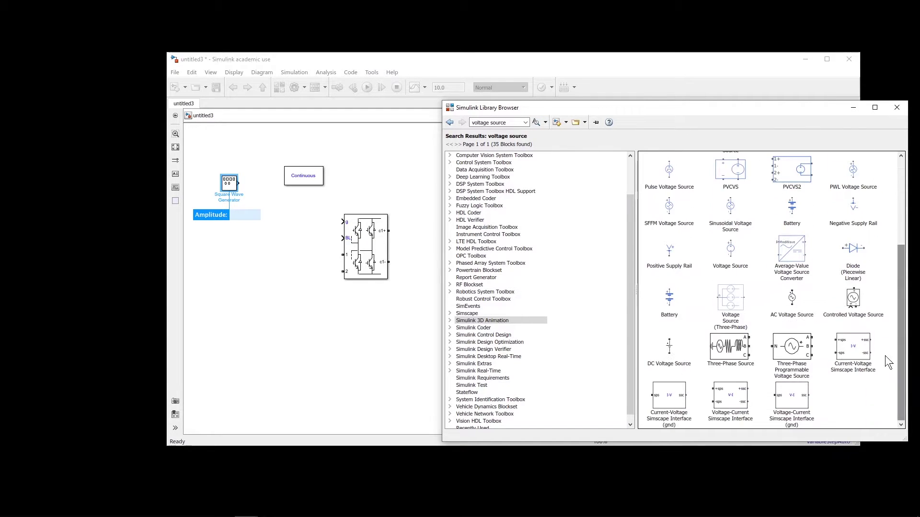
Place a DC Voltage Source, then search 'rlc' and add a Series RLC Branch
drag(664, 350, 350, 301)
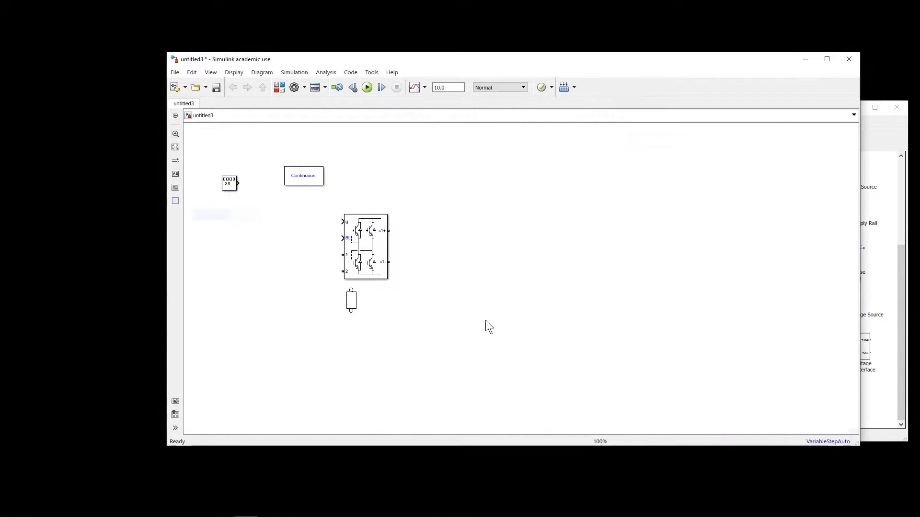
click(907, 286)
click(510, 123)
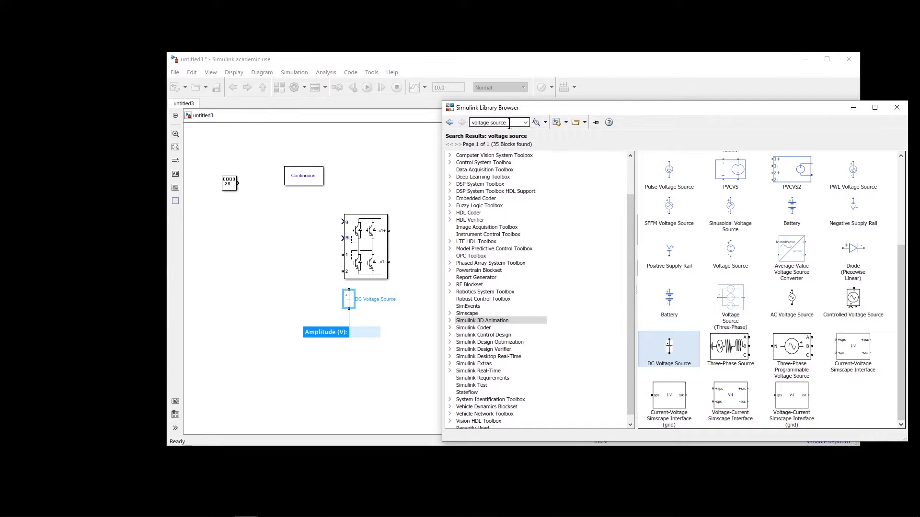
text(rlc)
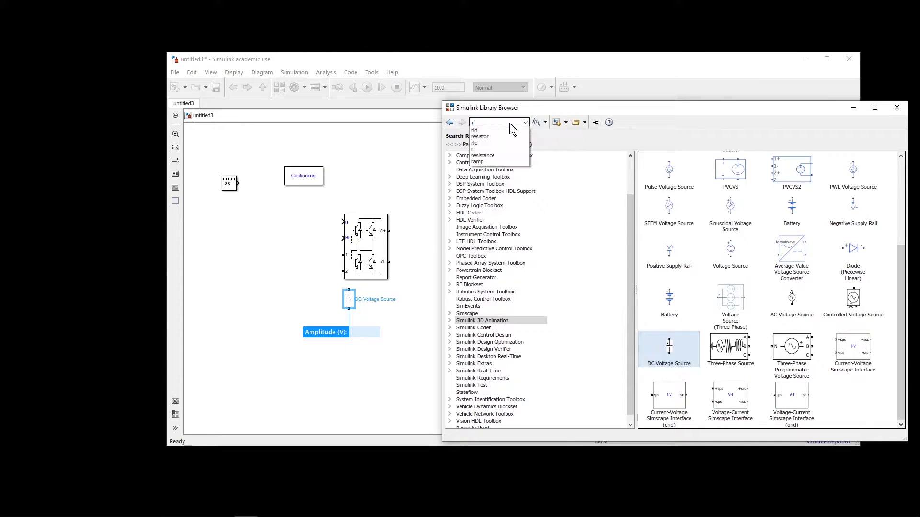
click(507, 131)
scroll(844, 297, down, 5)
drag(802, 281, 237, 299)
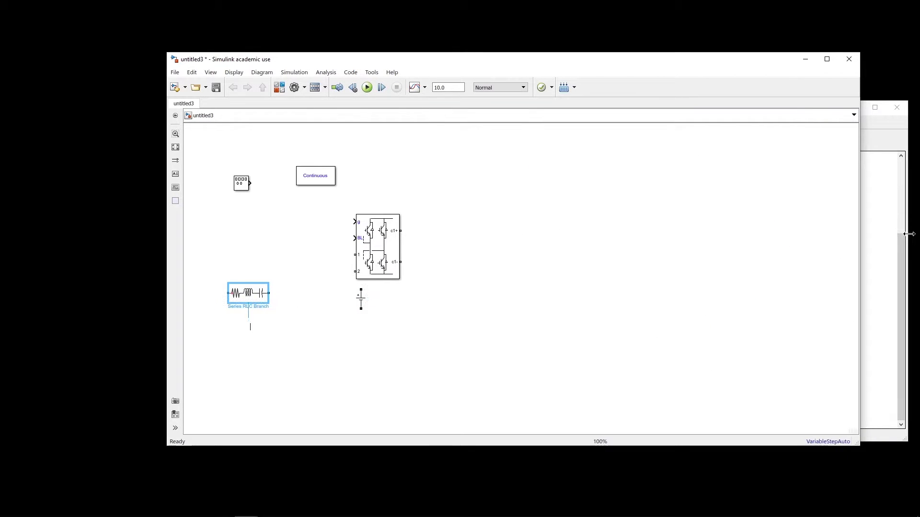
Search 'scope' and place a Scope block above the bridge
double_click(506, 122)
text(scope)
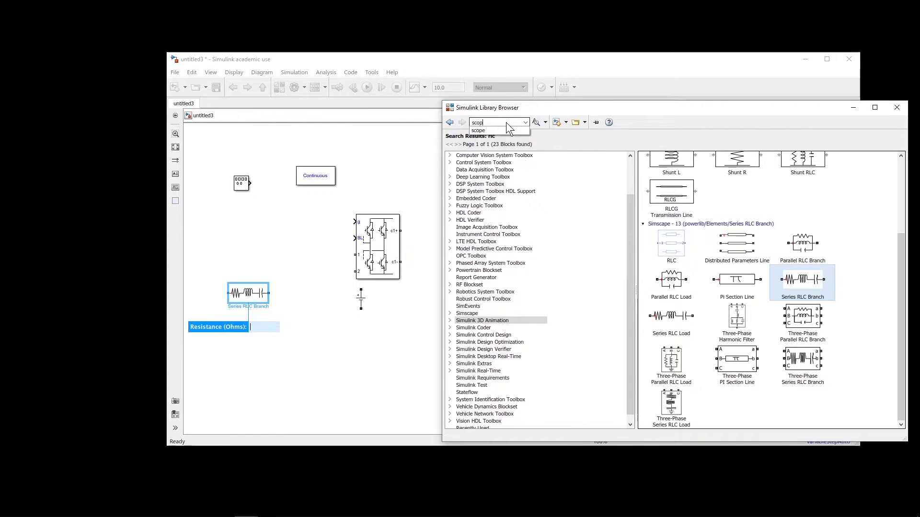
click(477, 130)
click(536, 123)
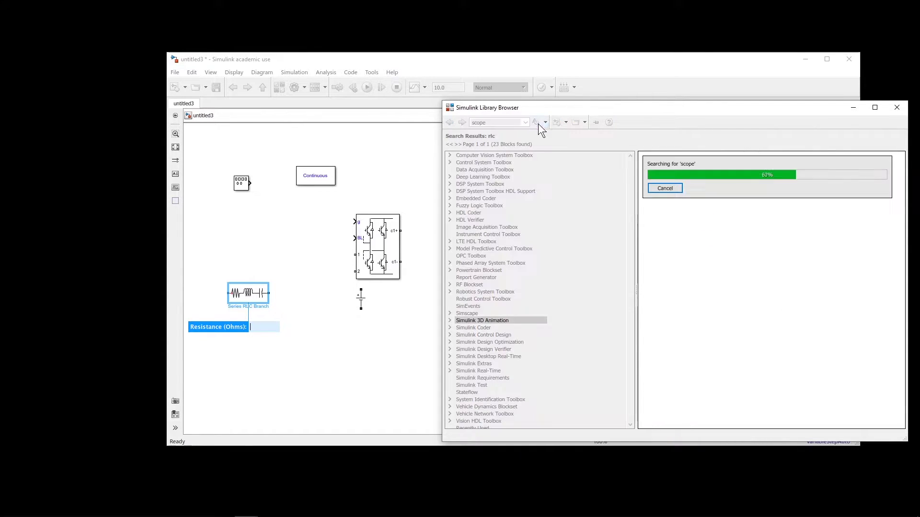
drag(676, 177, 392, 180)
Add a Voltage Measurement block near the diagram bottom and search for 'pwm generator'
double_click(504, 122)
text(voltage measurement)
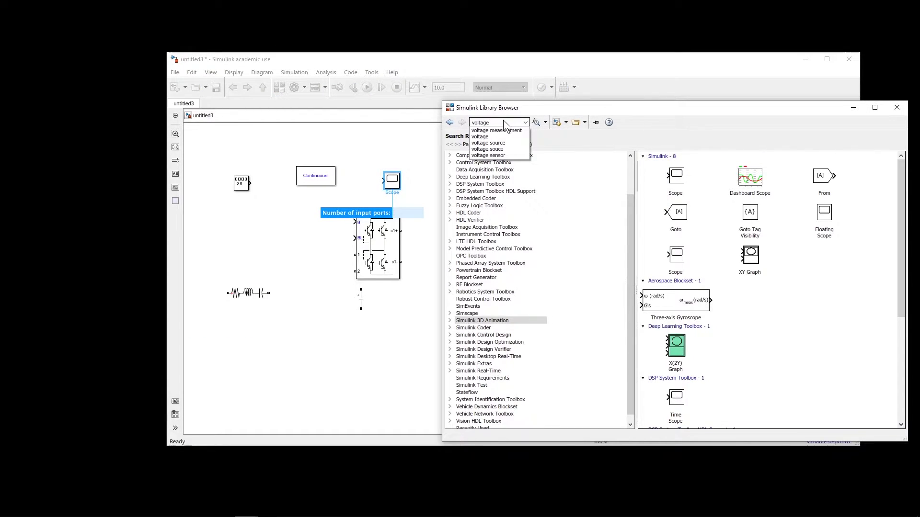
click(499, 130)
click(535, 122)
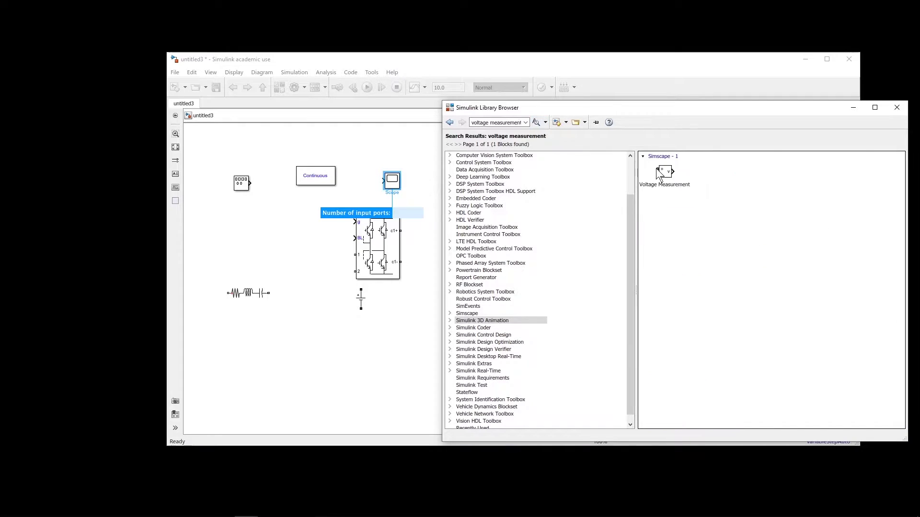
drag(664, 172, 340, 425)
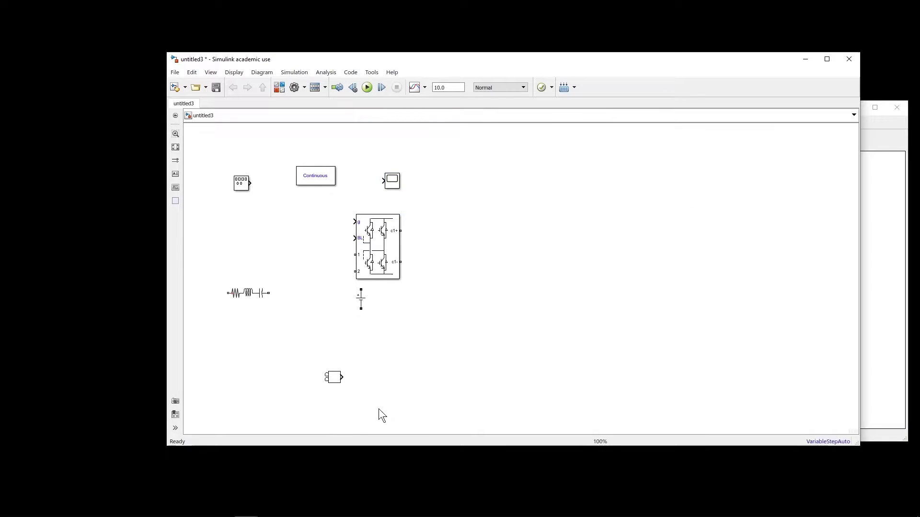
click(871, 290)
click(514, 125)
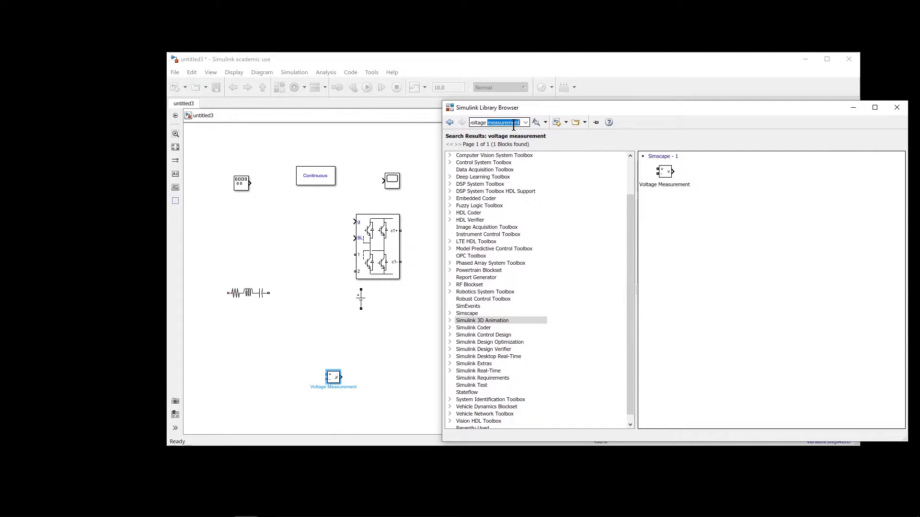
text(pwm generator)
Place the PWM Generator (Multilevel) block from the search results into the model
click(536, 121)
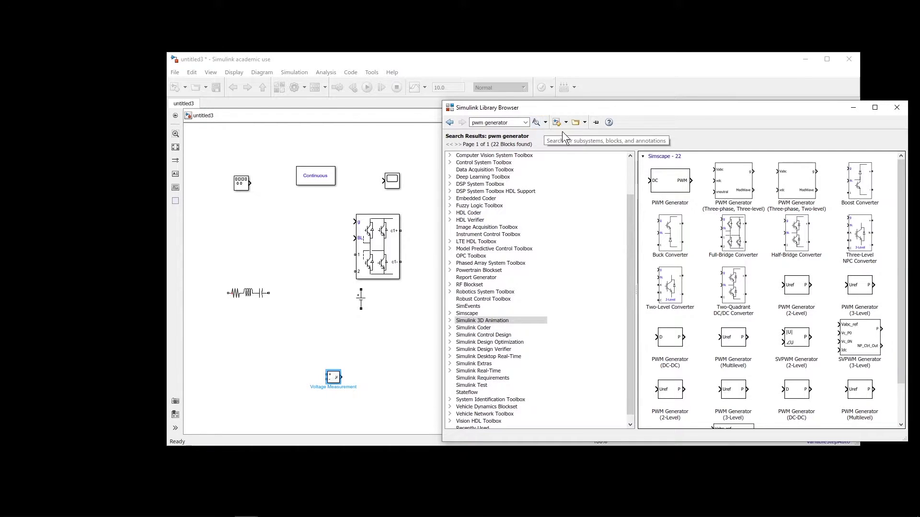
drag(566, 108, 503, 82)
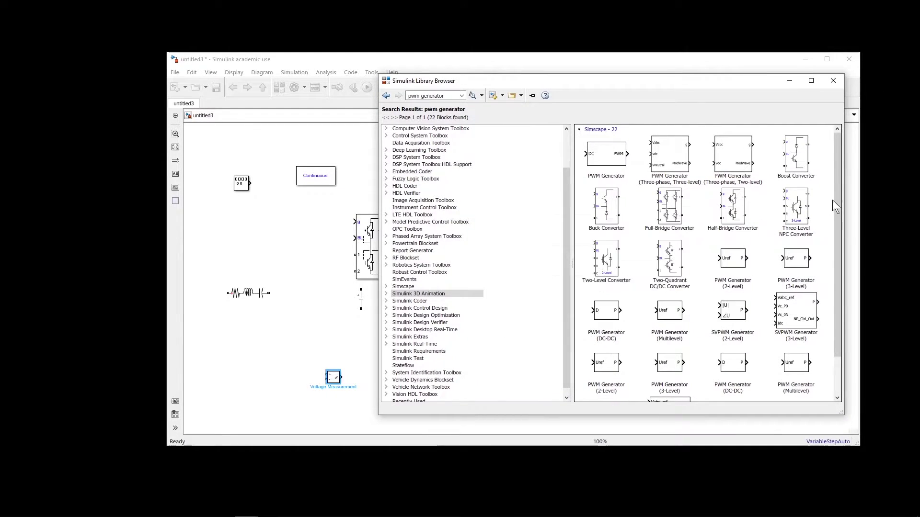
drag(833, 201, 832, 240)
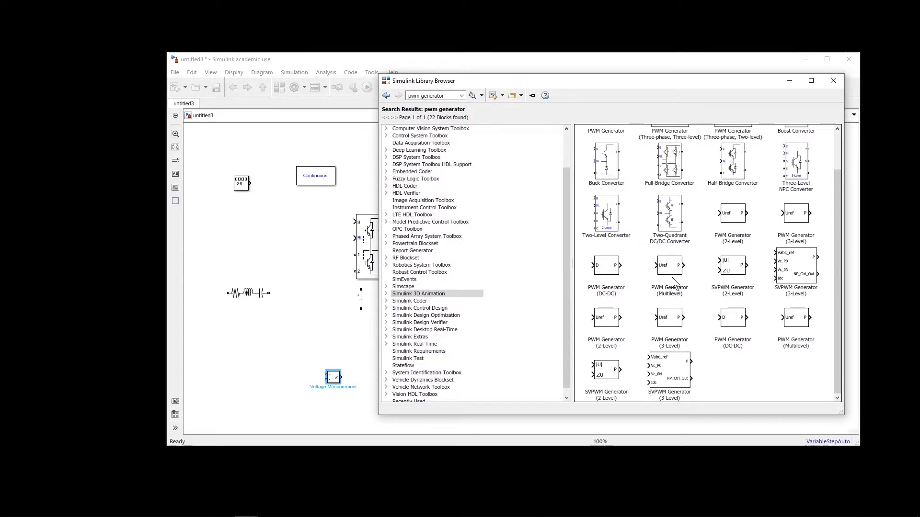
drag(671, 277, 256, 160)
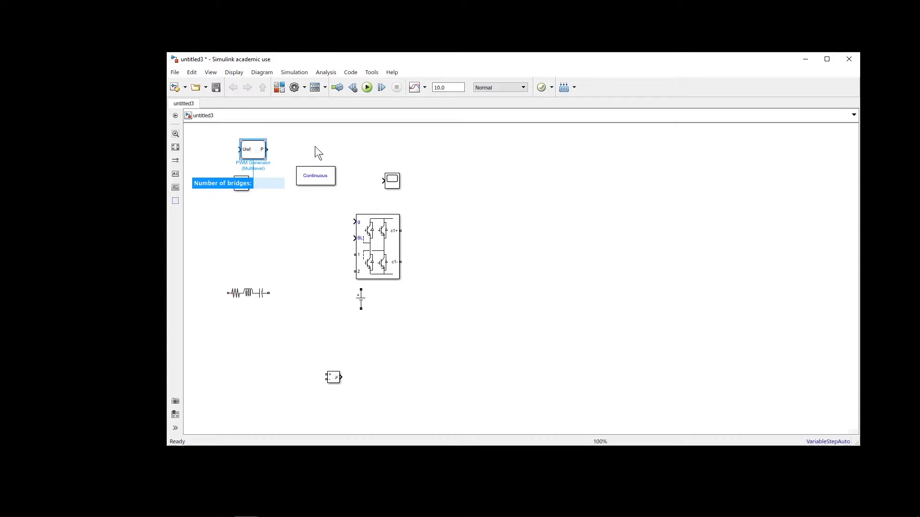
Move the model window aside and start a library search for 'on delay'
drag(735, 64, 668, 61)
click(810, 108)
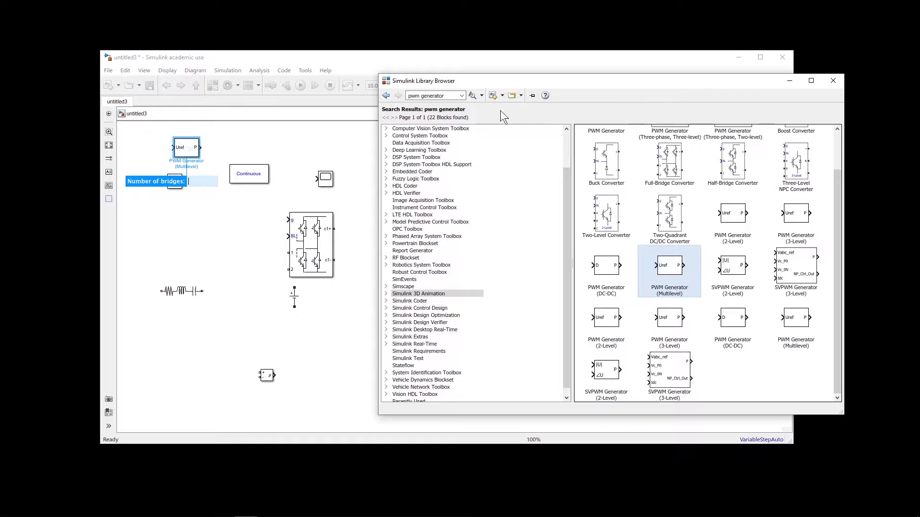
click(452, 99)
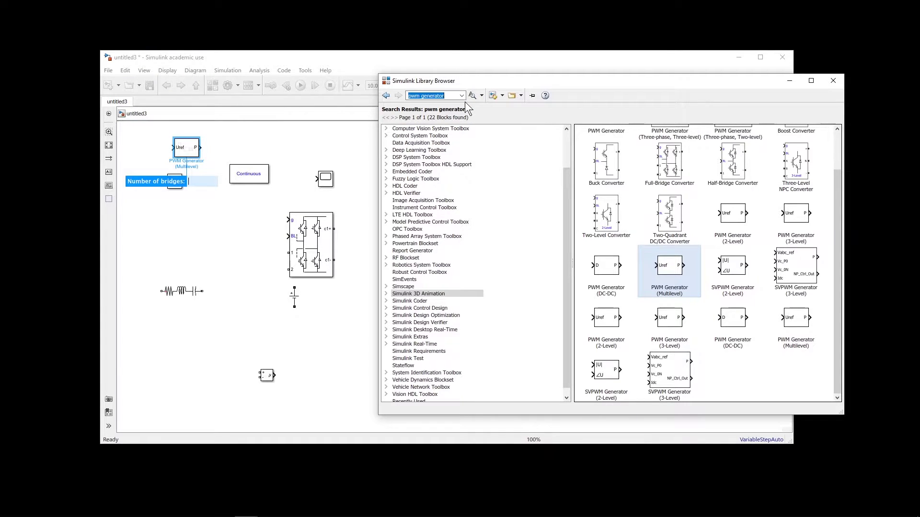
text(on del)
Add an On Delay block from the search results to the model
click(448, 103)
click(473, 95)
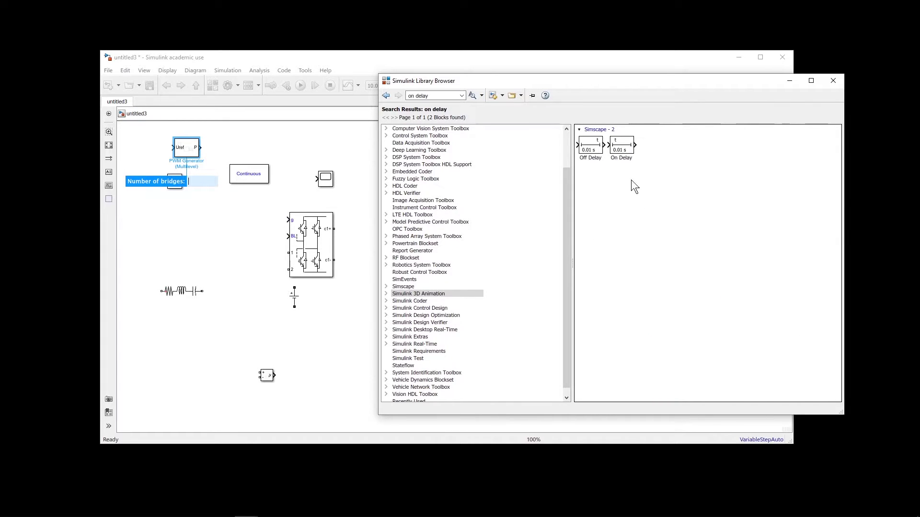
drag(621, 145, 592, 189)
drag(657, 232, 277, 141)
Add a Data Type Conversion block and move the Square Wave Generator to the top left
click(820, 200)
click(452, 94)
text(data t)
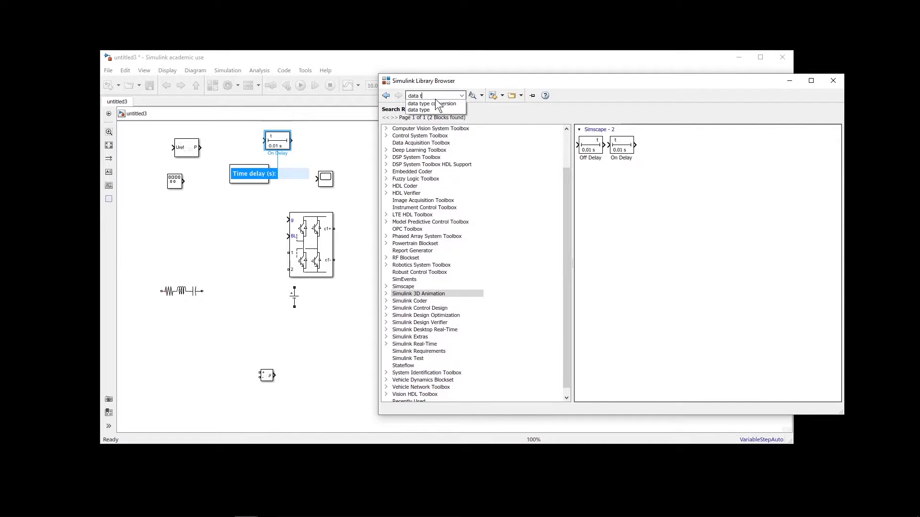
key(Escape)
text(data ty)
click(439, 103)
click(472, 95)
drag(601, 149, 219, 221)
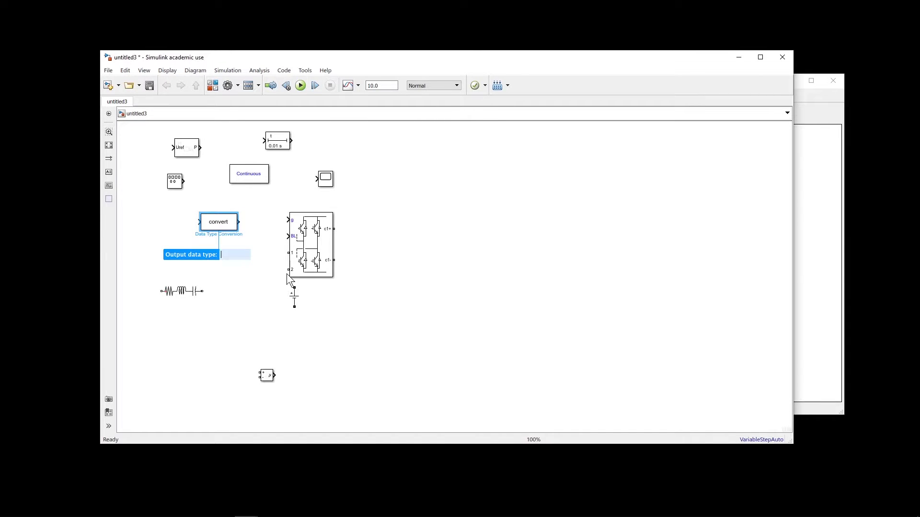
drag(178, 186, 138, 167)
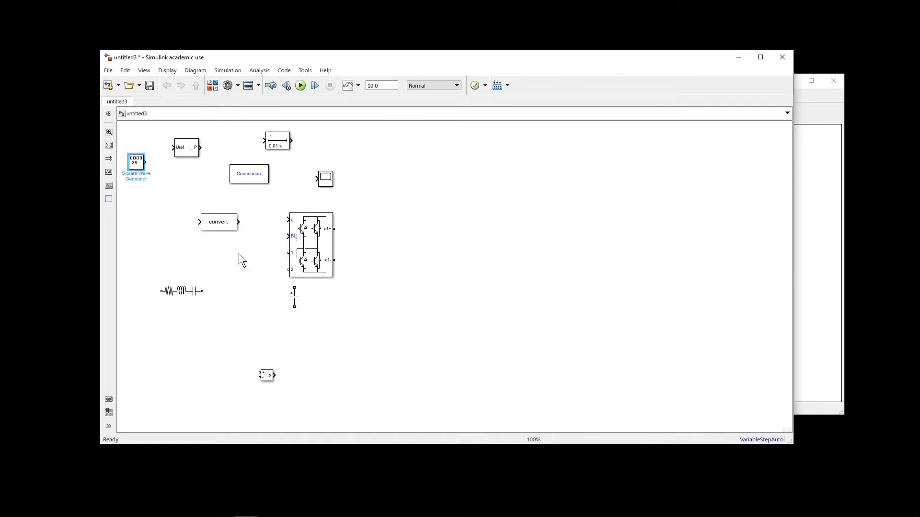
Rearrange the blocks and wire the DC Voltage Source across the bridge's c1+ and c1− terminals
drag(220, 227, 344, 146)
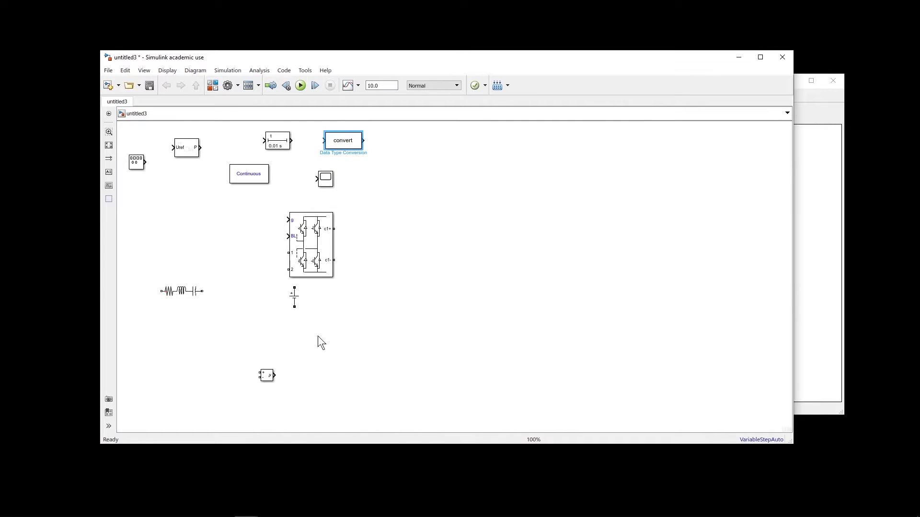
drag(425, 408, 120, 125)
click(683, 313)
mouse_move(449, 344)
mouse_down()
mouse_move(527, 293)
mouse_move(505, 273)
mouse_move(523, 292)
mouse_move(489, 275)
mouse_up()
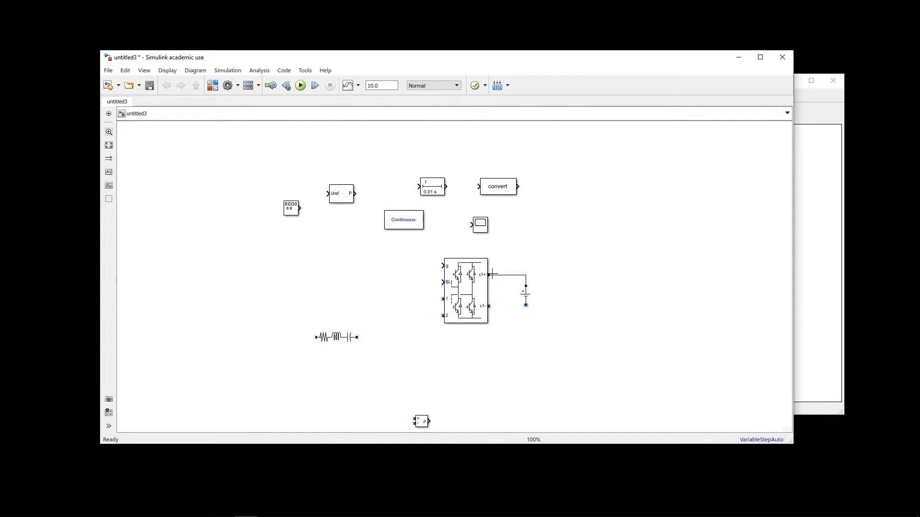
drag(525, 306, 489, 306)
double_click(464, 286)
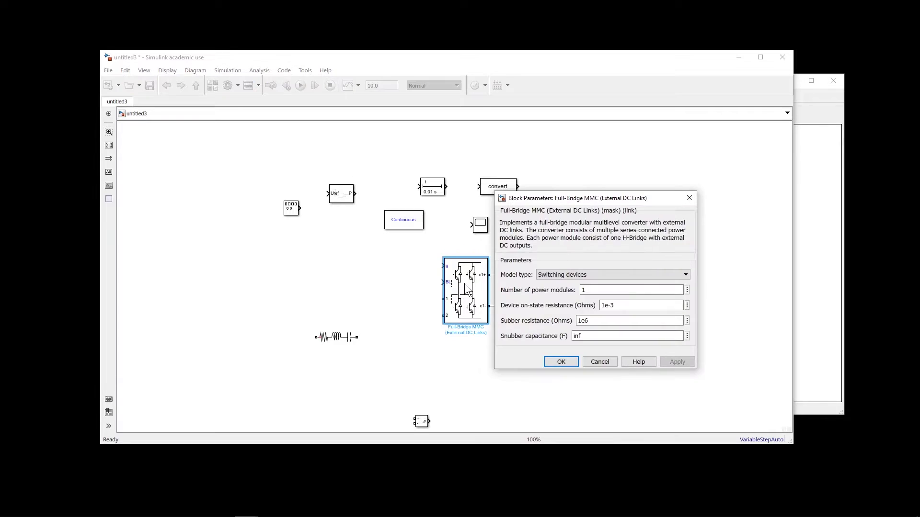
drag(583, 190, 439, 133)
drag(539, 136, 260, 133)
click(287, 210)
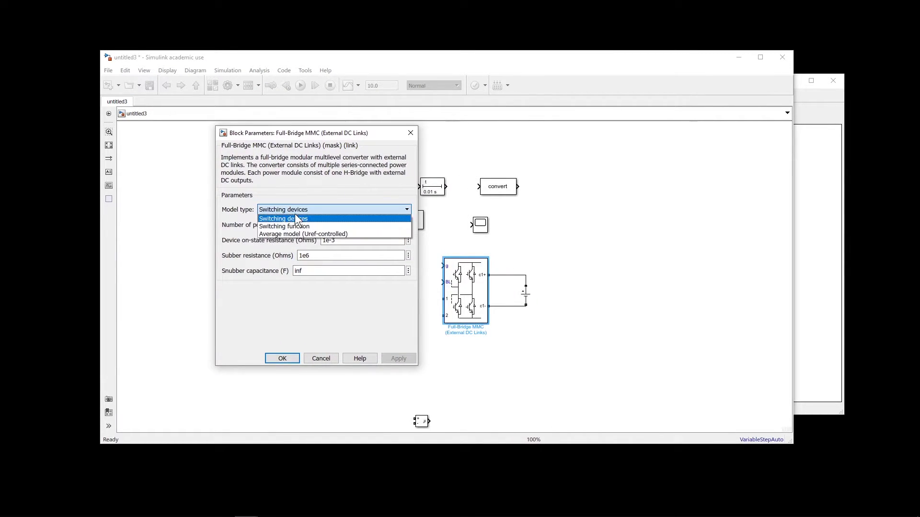
click(303, 218)
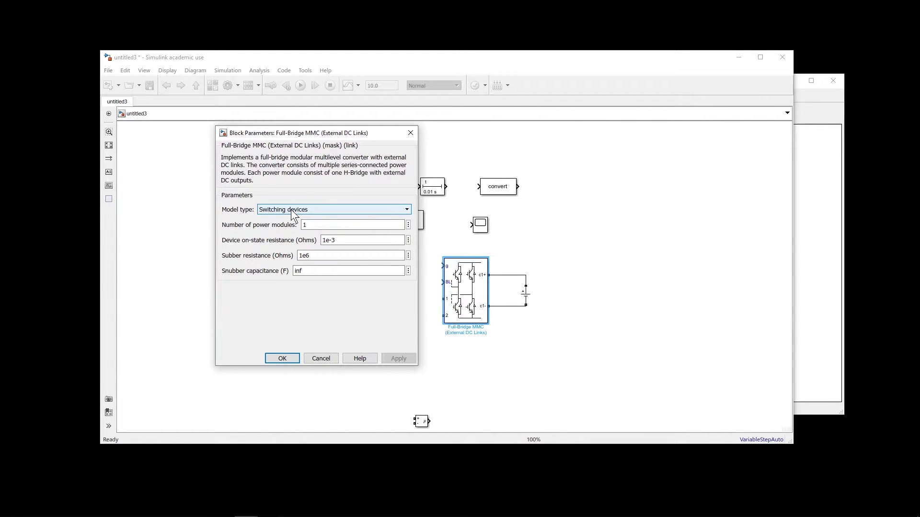
click(301, 225)
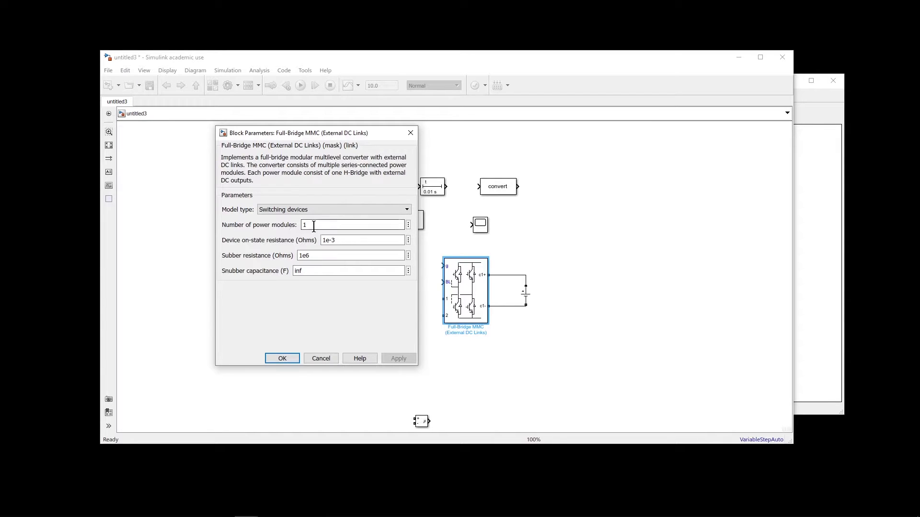
click(288, 359)
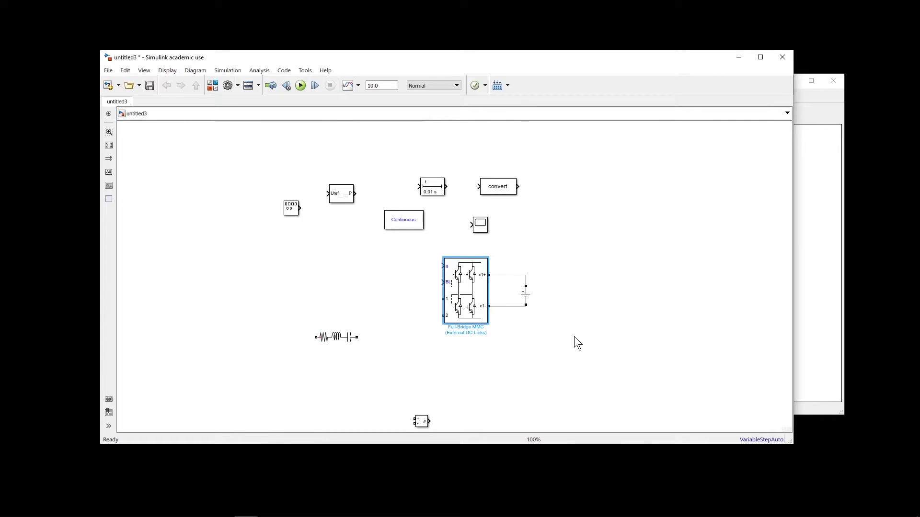
Set the Series RLC Branch's branch type to R, making it a resistor only
drag(337, 337, 312, 300)
double_click(313, 300)
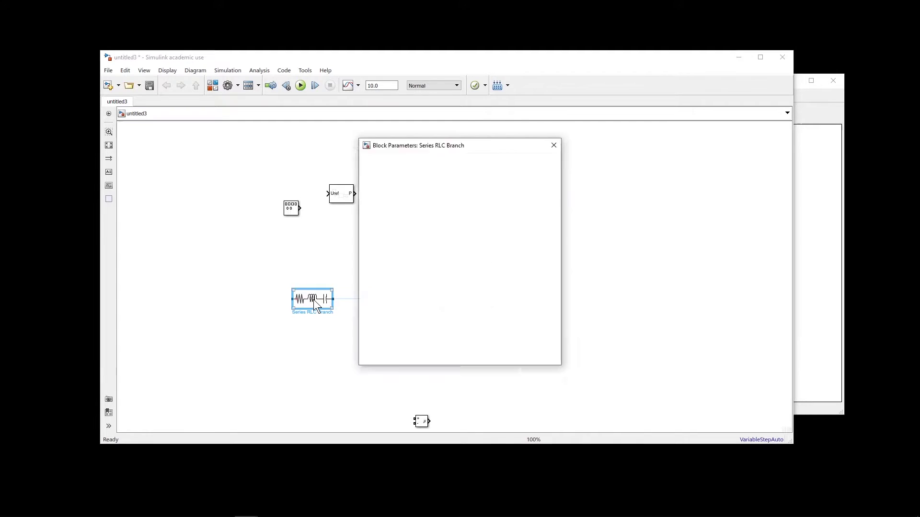
click(409, 251)
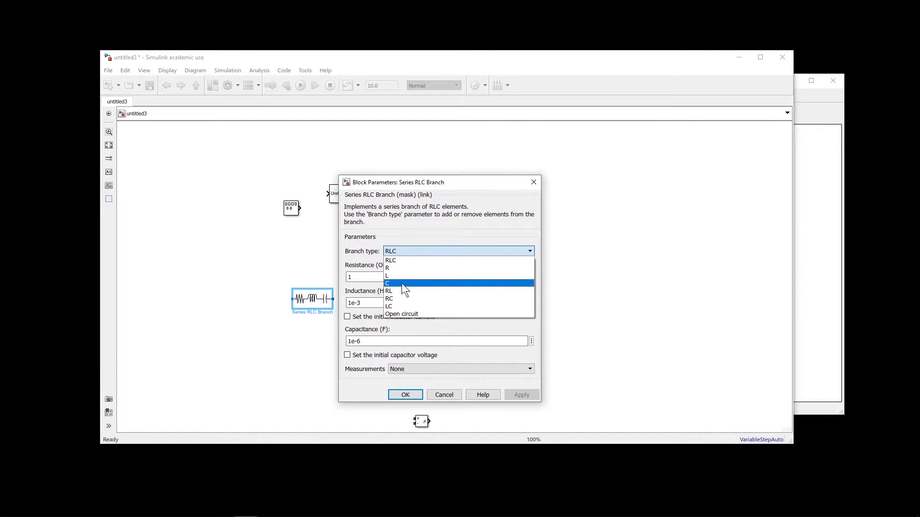
click(400, 268)
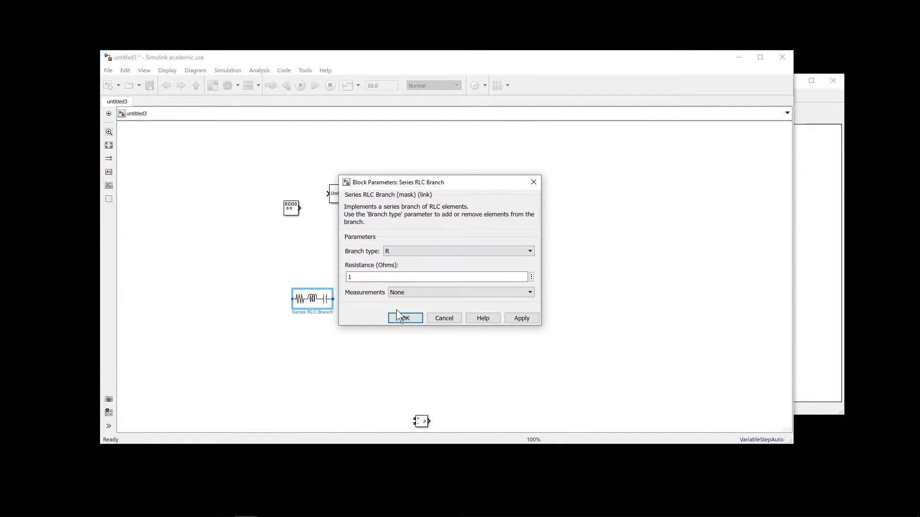
click(404, 317)
Rotate the resistor branch clockwise so it stands vertically
right_click(321, 300)
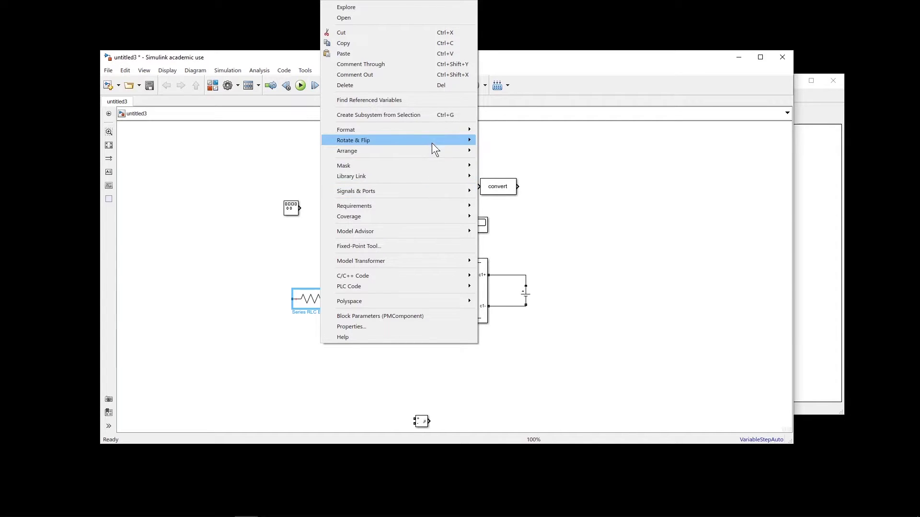
mouse_move(430, 142)
click(490, 142)
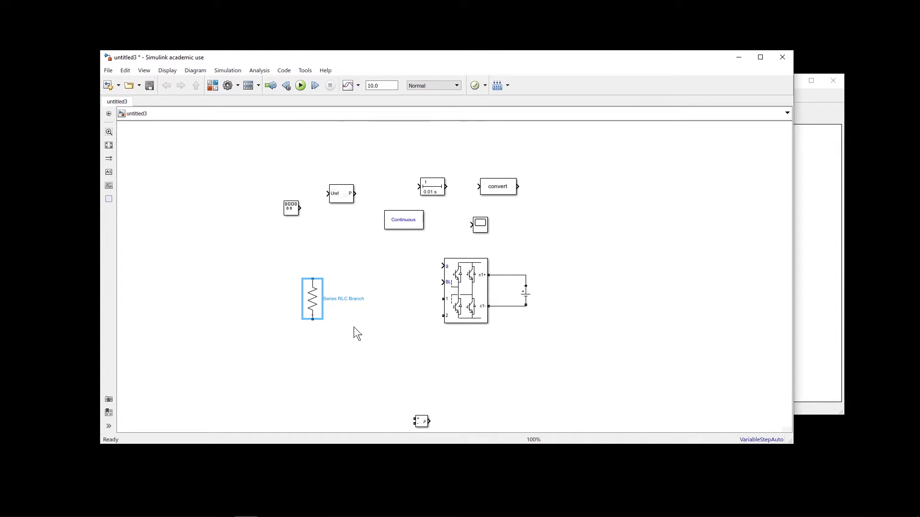
Wire bridge outputs 1 and 2 to the resistor's top and bottom
drag(443, 299, 315, 291)
drag(443, 316, 317, 335)
drag(361, 418, 392, 339)
drag(403, 300, 403, 284)
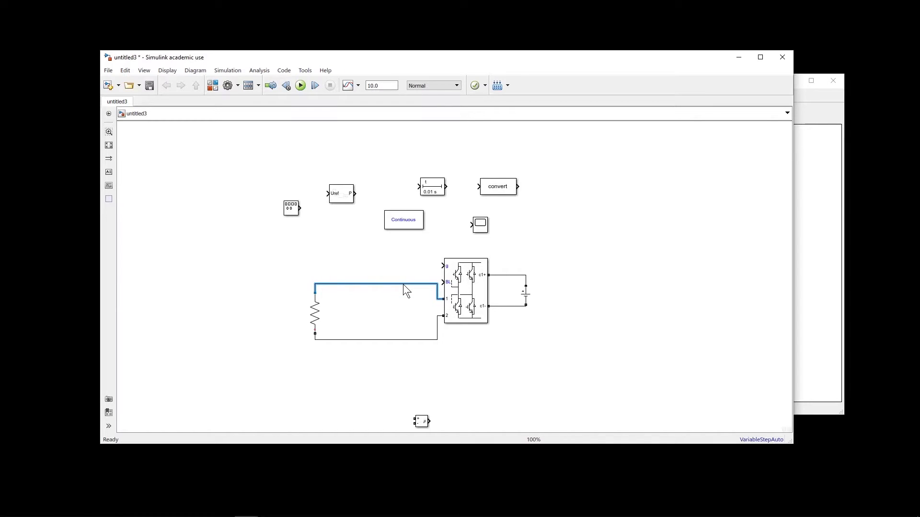
Connect the Voltage Measurement across the resistor and feed its output to the Scope
drag(420, 422, 334, 326)
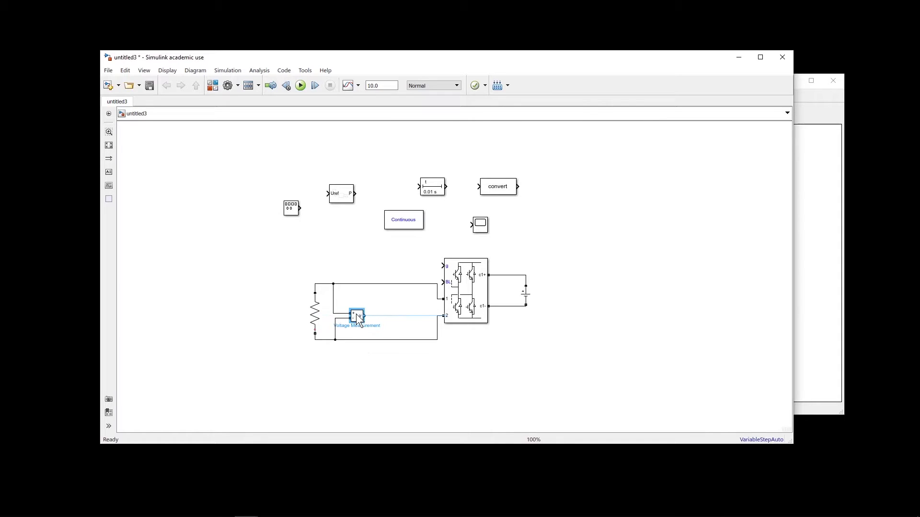
click(334, 326)
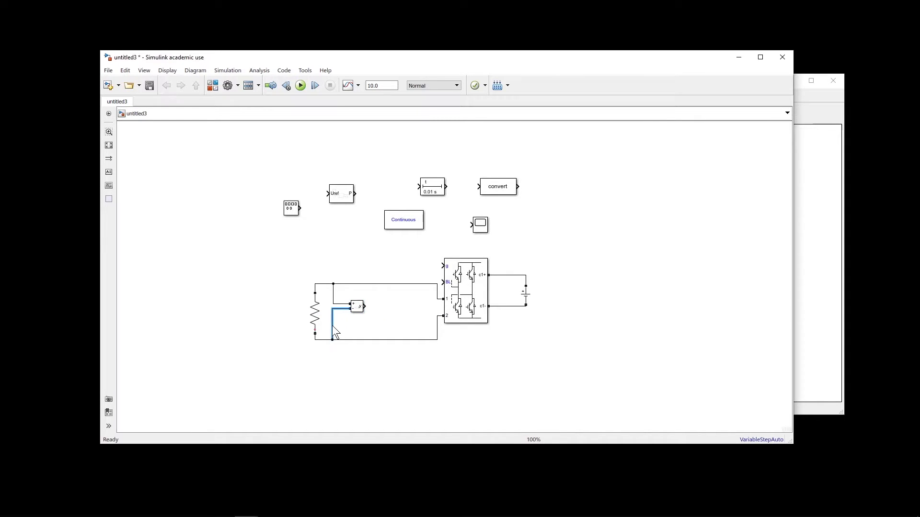
drag(482, 228, 401, 371)
drag(364, 307, 389, 368)
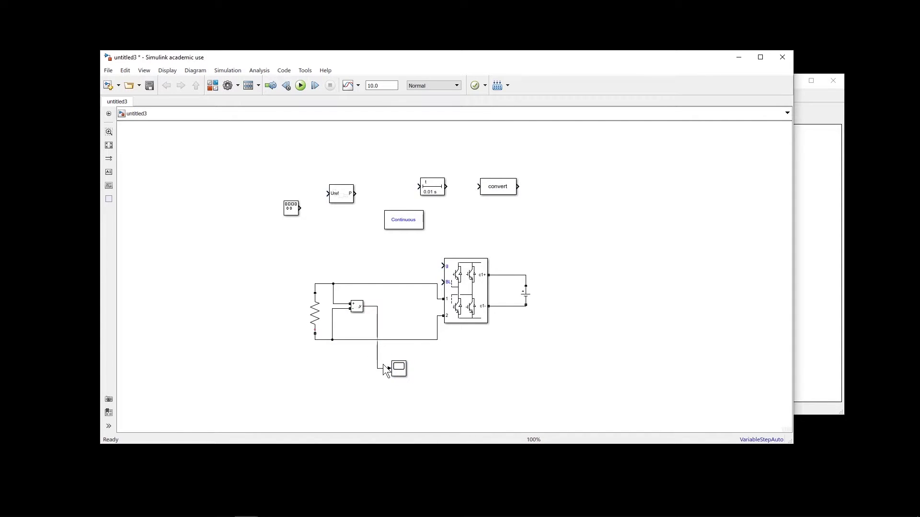
Shift the resistor, measurement and Scope left and move powergui to the top
drag(293, 257, 355, 344)
drag(356, 307, 272, 305)
drag(378, 331, 291, 329)
drag(404, 375, 334, 387)
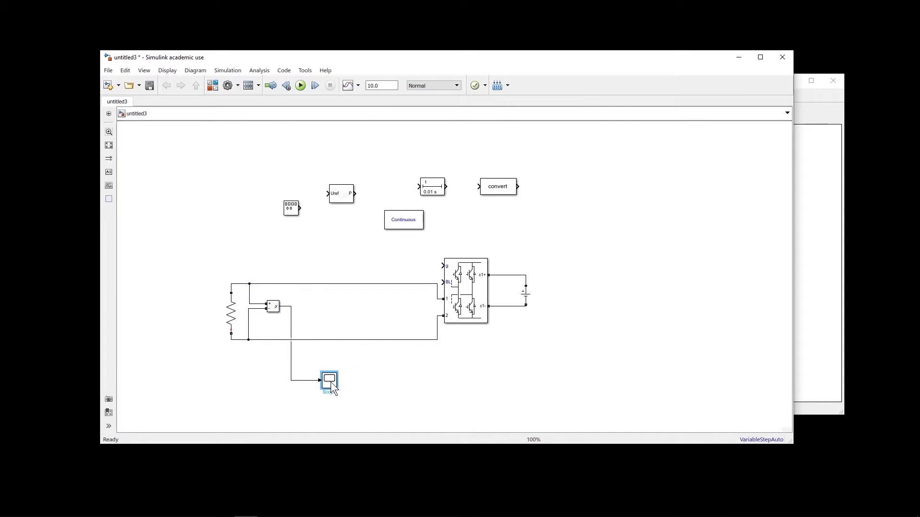
click(405, 392)
drag(400, 225, 321, 144)
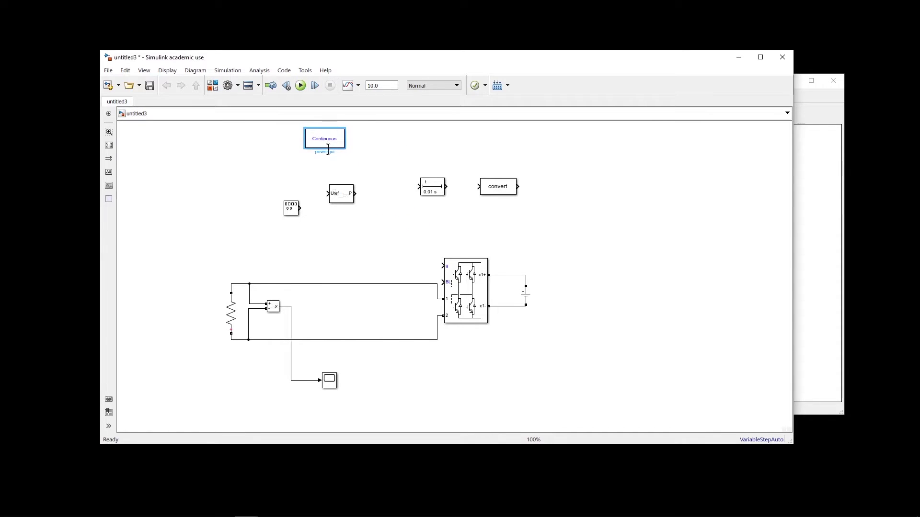
Set the Square Wave Generator's frequency to 2*pi*50 rad/sec
drag(290, 211, 254, 213)
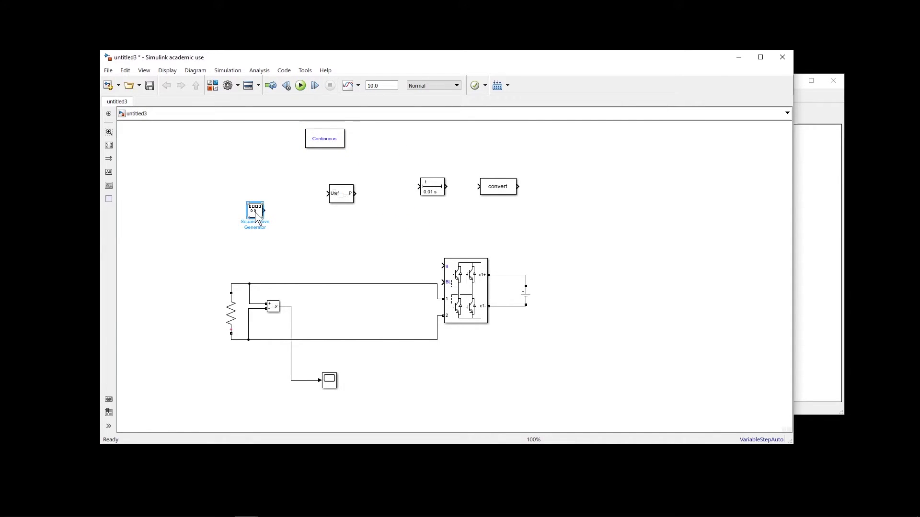
double_click(254, 212)
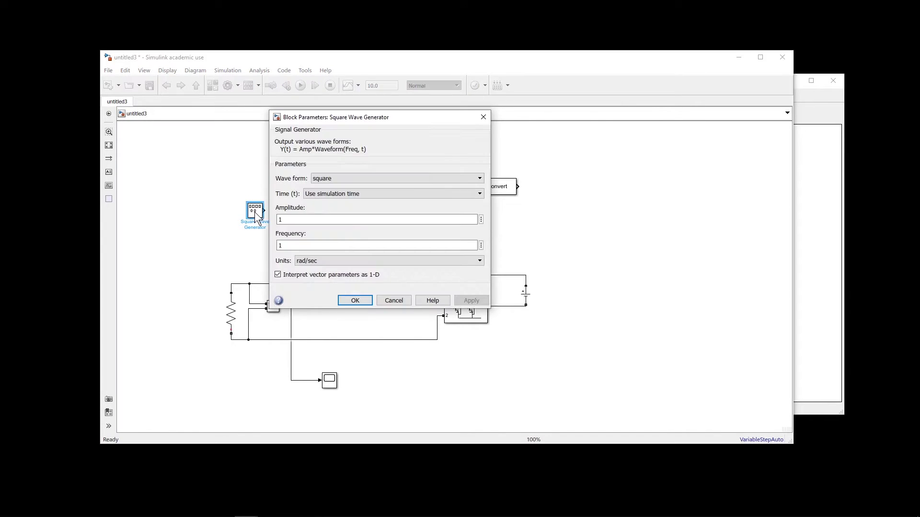
double_click(300, 247)
text(2)
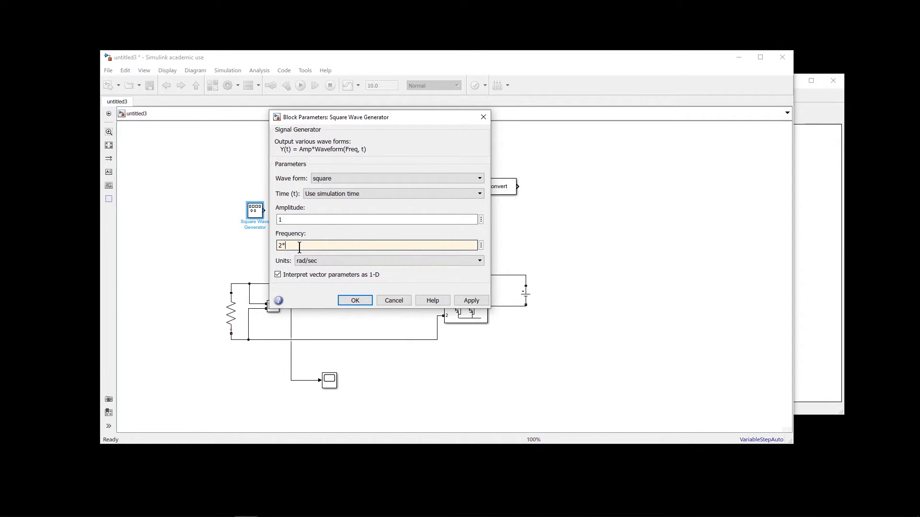
text(*pi*50)
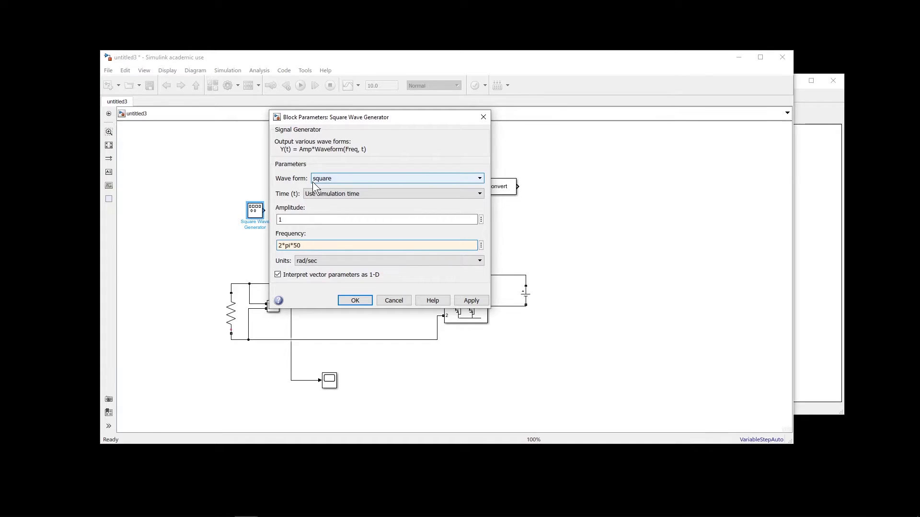
click(461, 300)
click(369, 300)
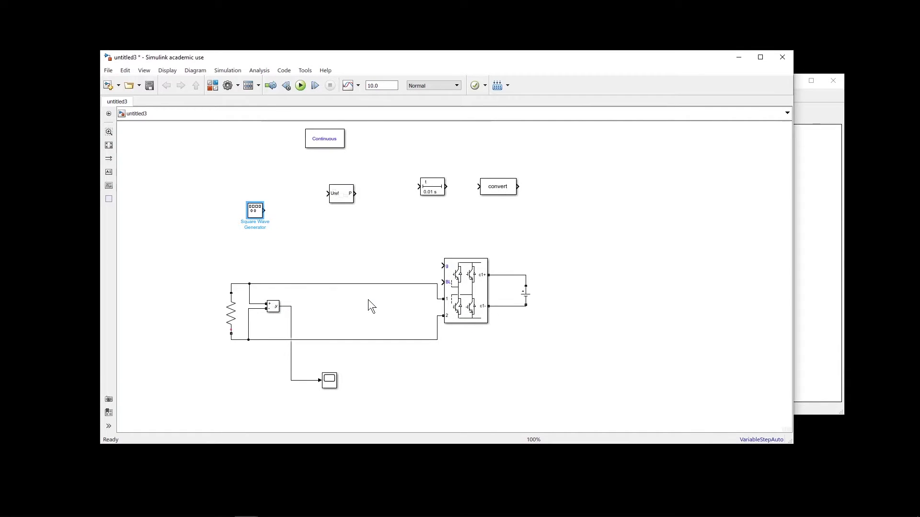
Set the PWM Generator to Full-bridge mode with 1 bridge
double_click(339, 201)
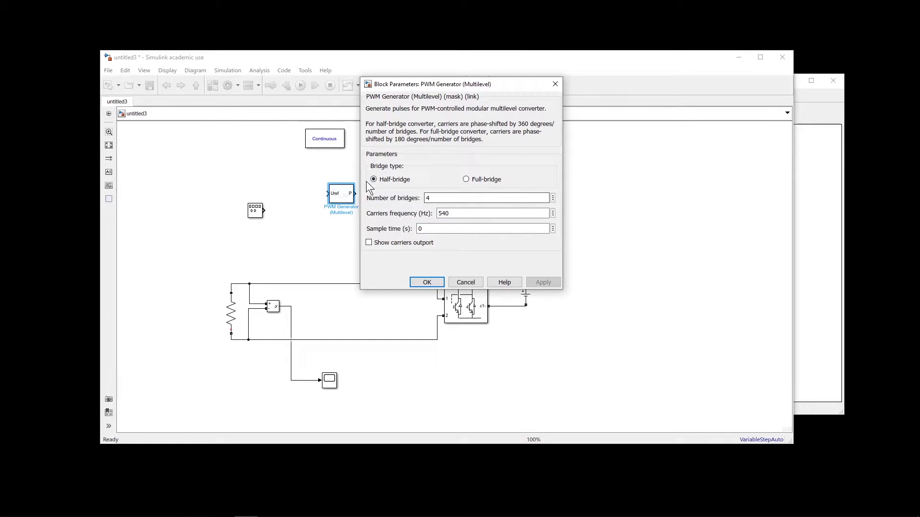
click(466, 179)
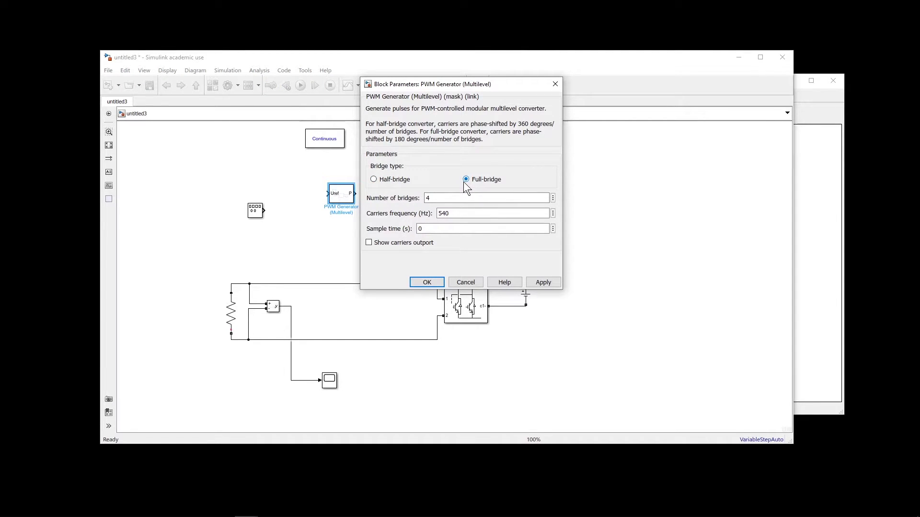
double_click(436, 197)
text(1)
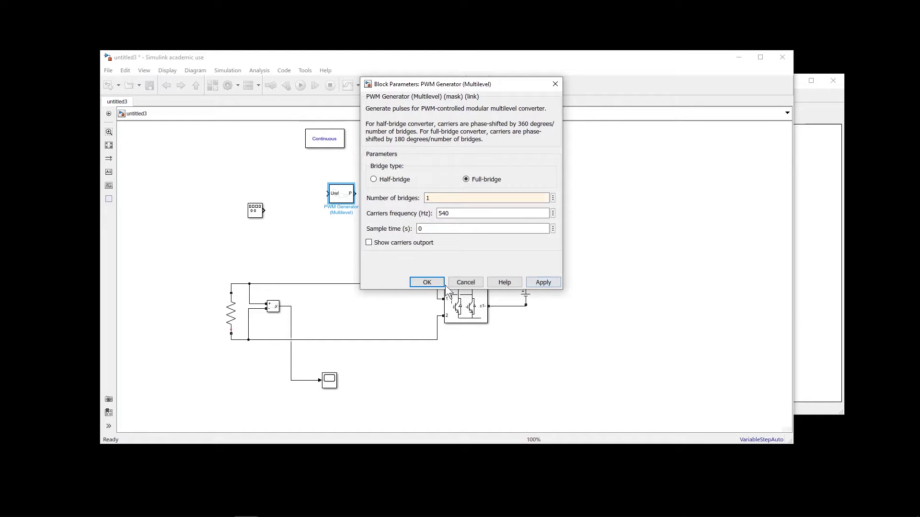
click(433, 281)
Set the PWM carrier frequency to 540 Hz and wire the source to Uref
drag(346, 198, 329, 215)
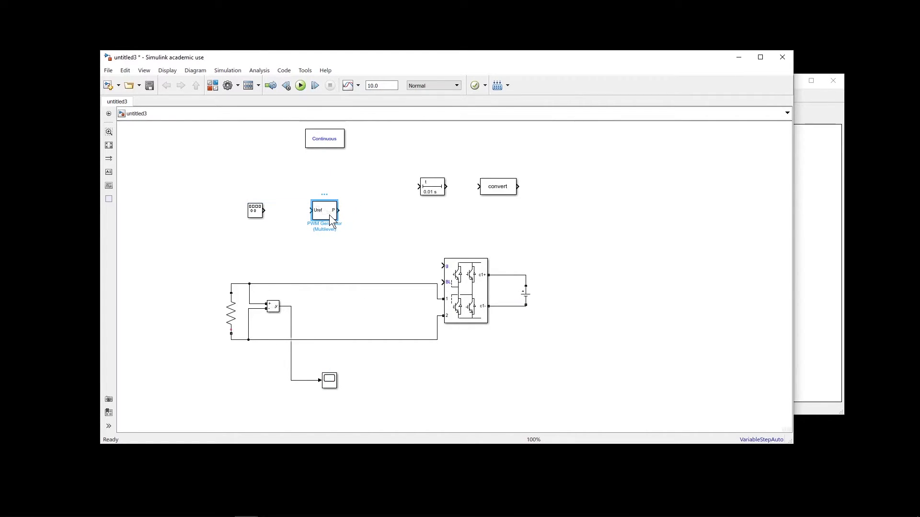
double_click(329, 214)
triple_click(460, 230)
text(540)
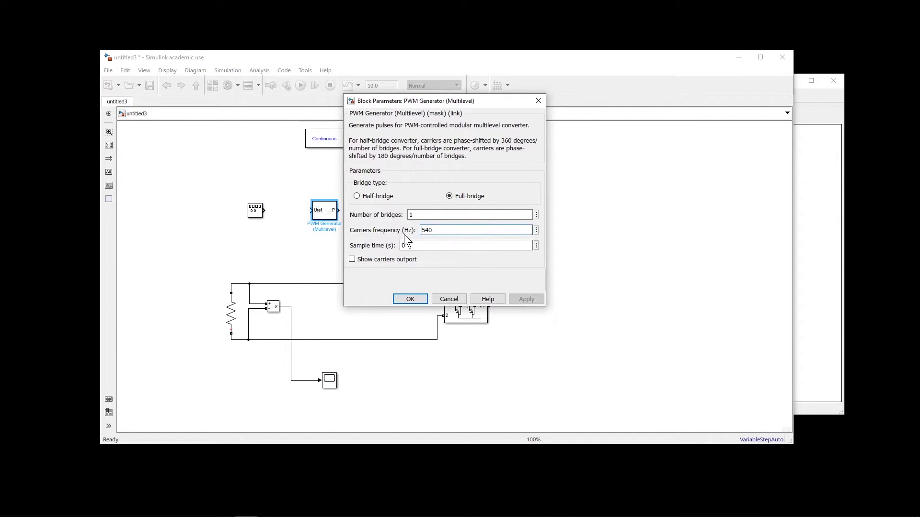
click(421, 298)
drag(312, 211, 266, 210)
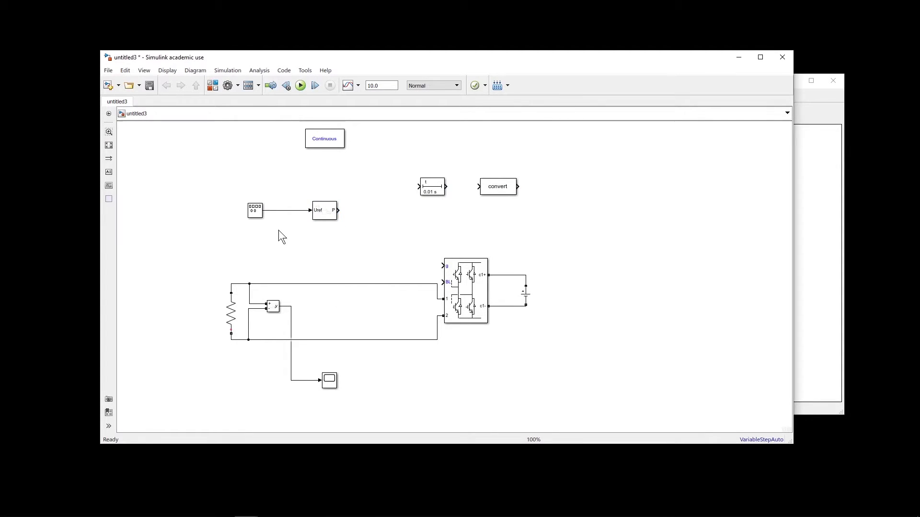
Connect the PWM Generator's P output to the bridge's g input
click(251, 212)
click(309, 240)
drag(339, 210, 441, 265)
Set the simulation stop time to 0.2 s and run the model
double_click(382, 85)
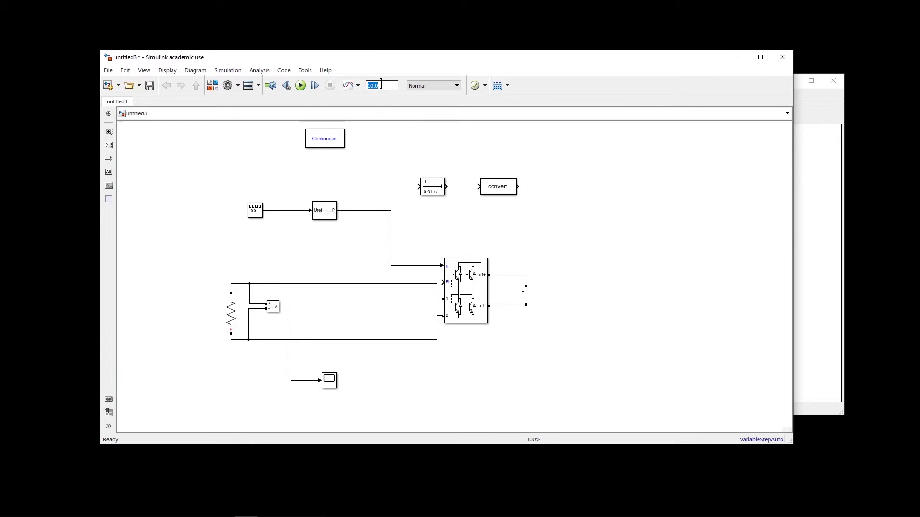
text(0.2)
click(301, 85)
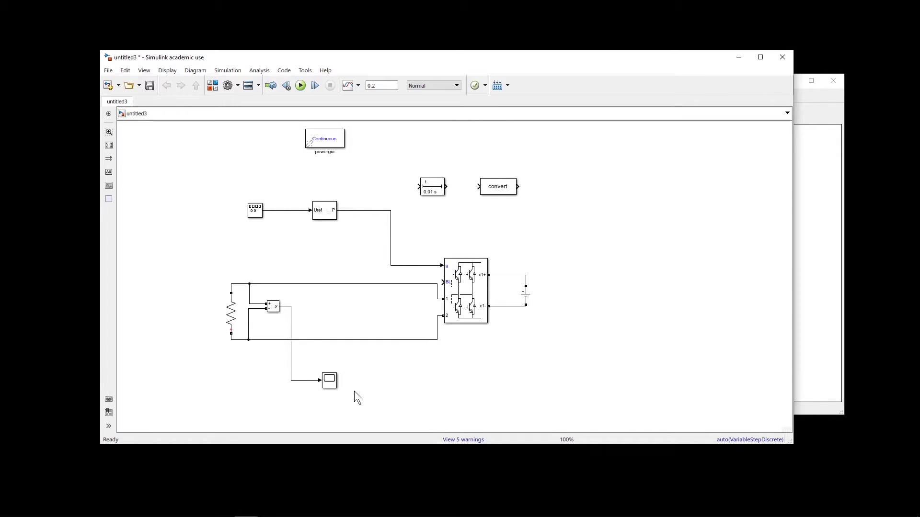
click(329, 380)
double_click(330, 379)
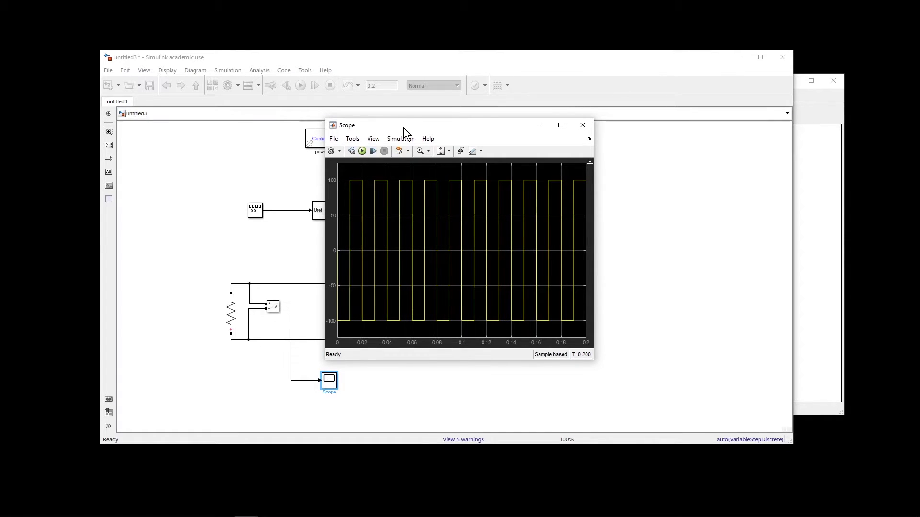
drag(404, 127, 468, 124)
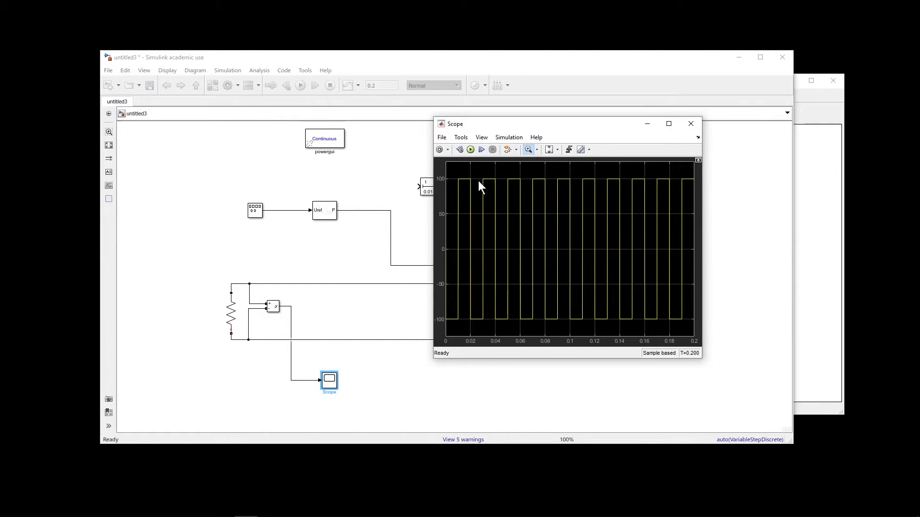
drag(469, 169, 485, 338)
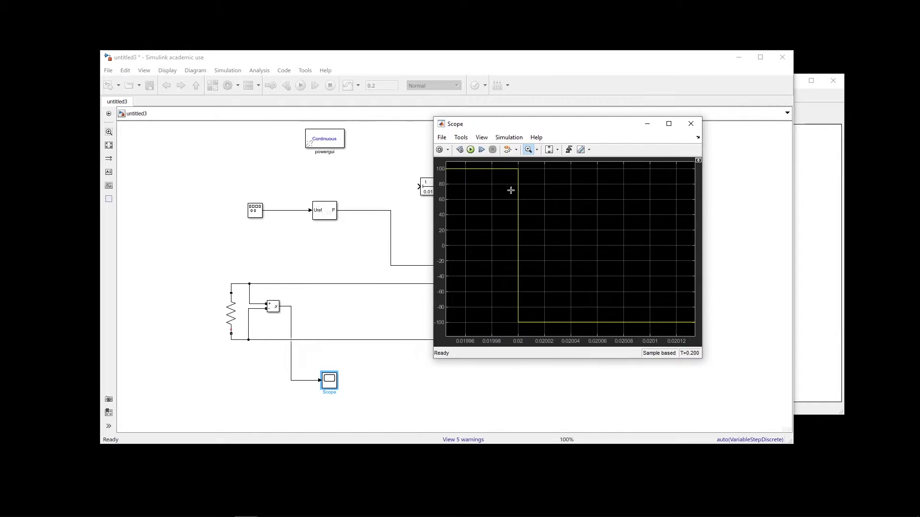
mouse_move(512, 166)
mouse_down()
mouse_move(528, 338)
mouse_move(529, 166)
mouse_up()
drag(534, 126, 627, 125)
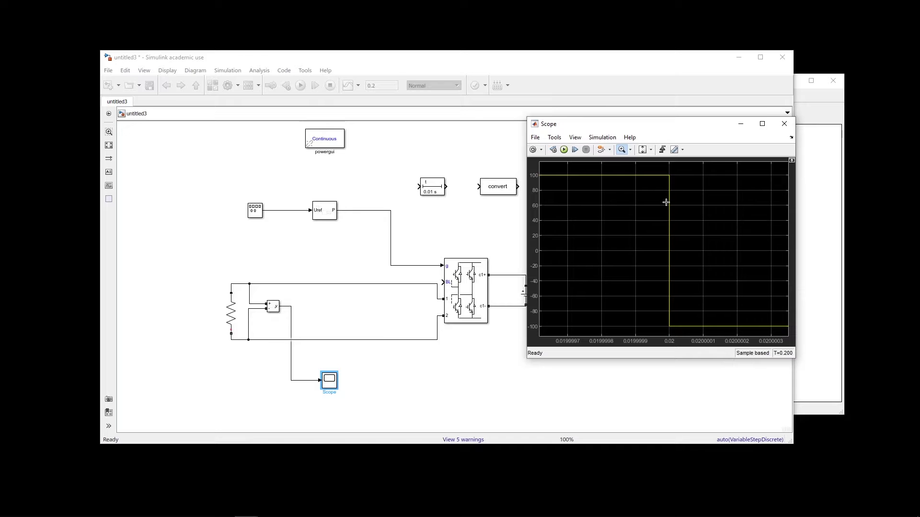
click(469, 295)
click(475, 351)
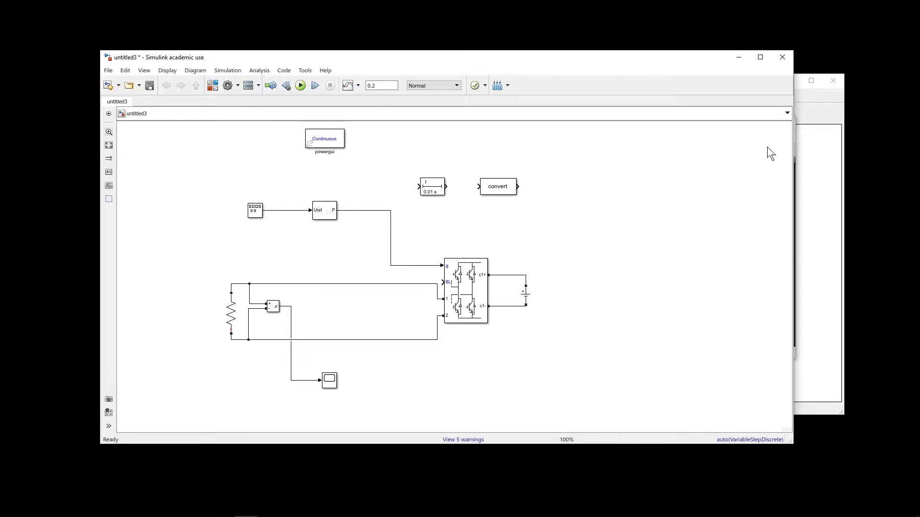
Place the On Delay block on the line between the PWM Generator and the bridge
drag(454, 212, 398, 193)
drag(325, 211, 306, 211)
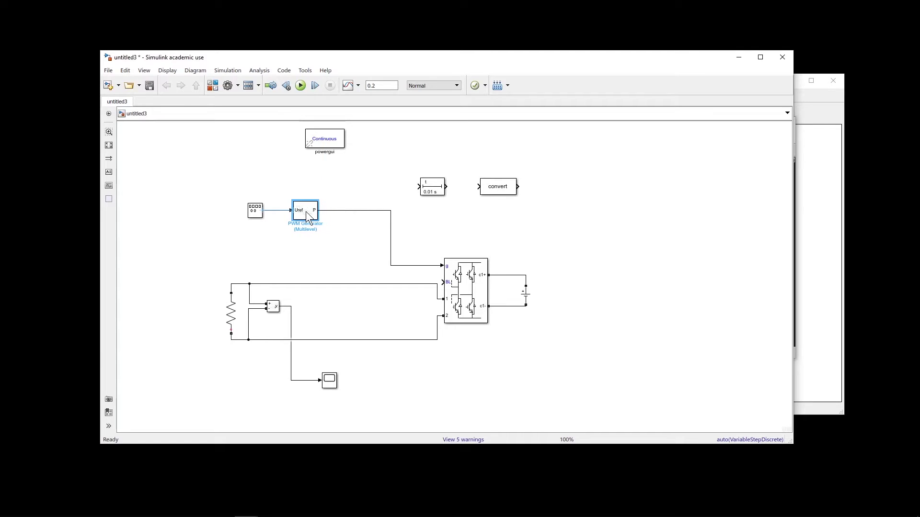
drag(431, 189, 355, 213)
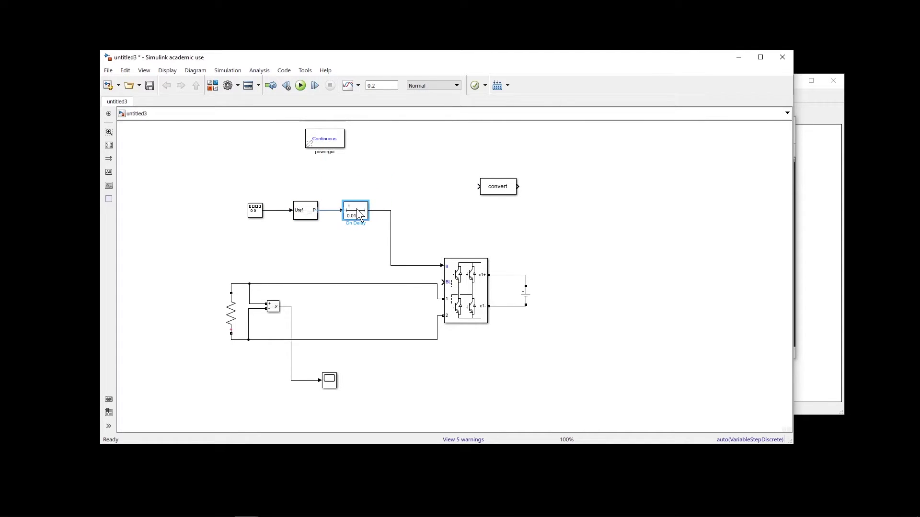
Set the On Delay block's time delay to 5e-7 s
double_click(355, 210)
double_click(417, 245)
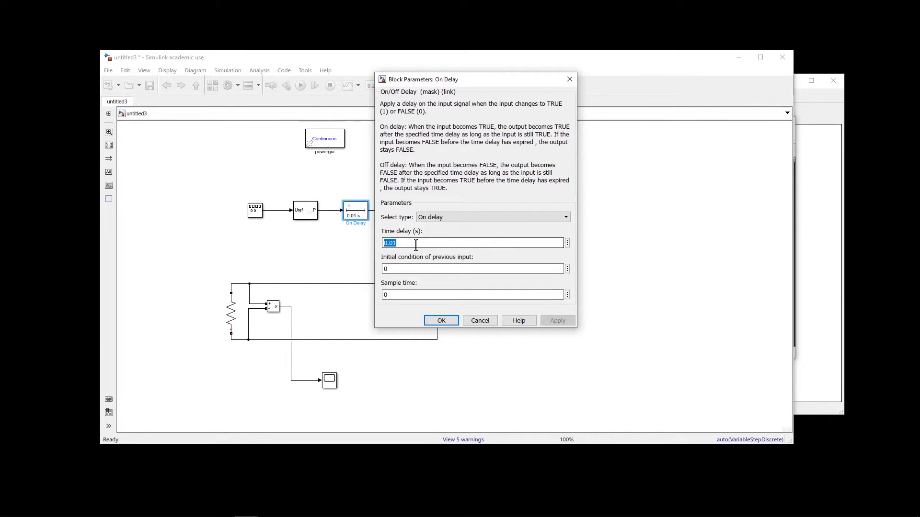
text(5e-7)
click(557, 324)
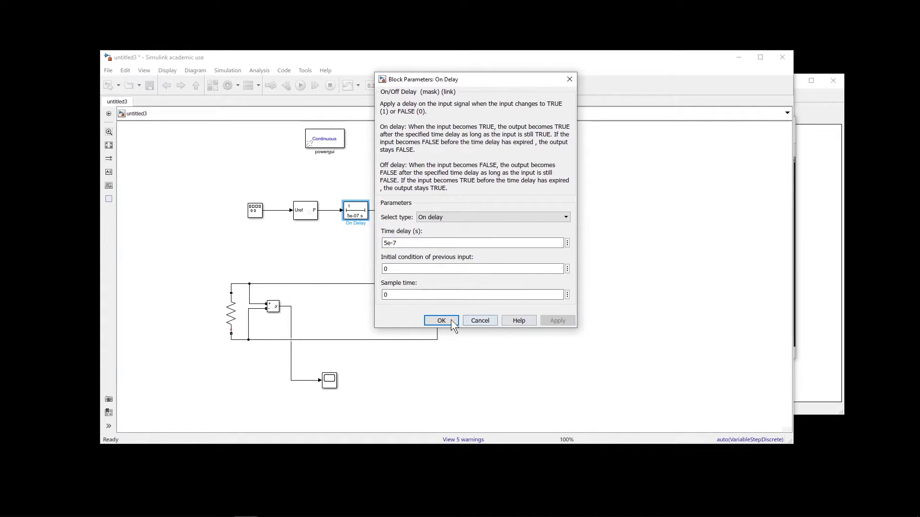
click(453, 321)
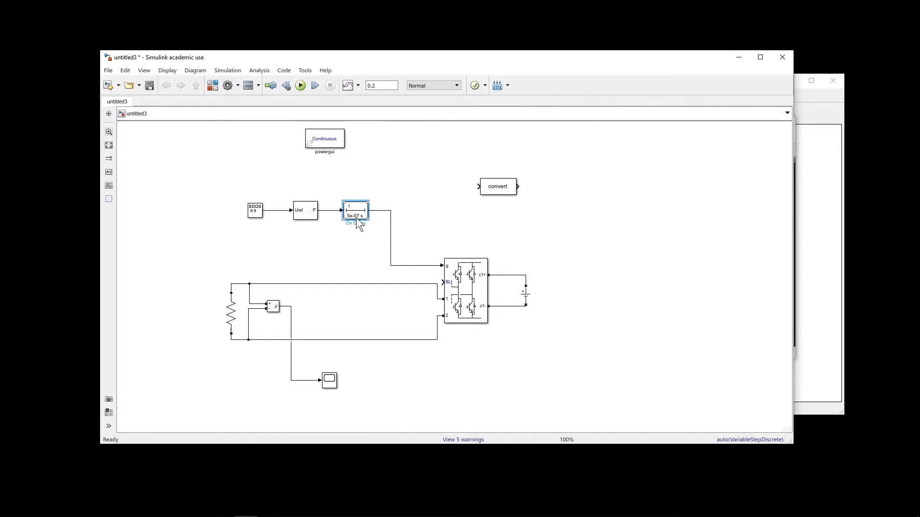
Insert a Data Type Conversion block after the On Delay, with output data type double
click(392, 265)
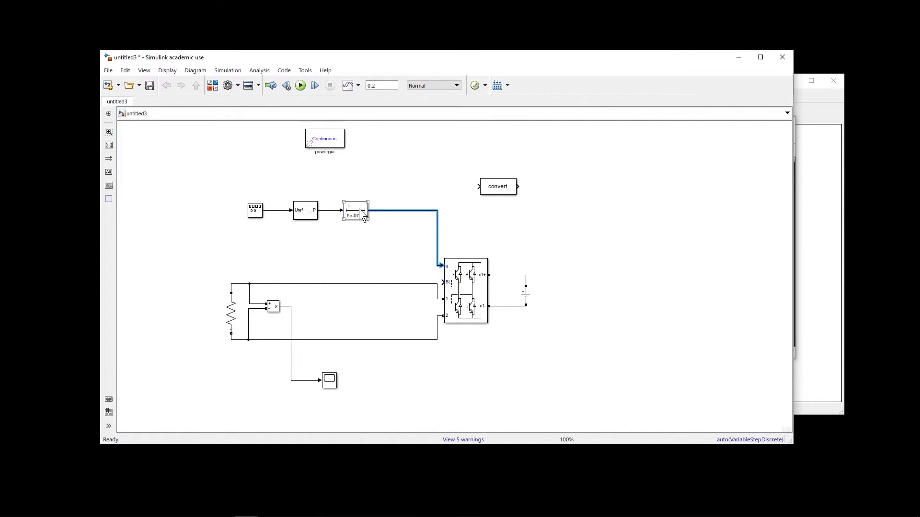
drag(503, 189, 409, 213)
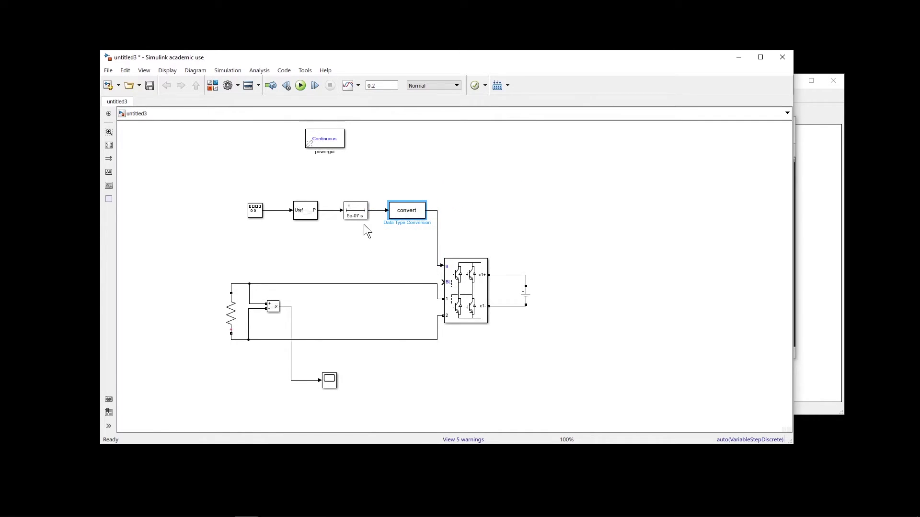
double_click(413, 213)
click(556, 222)
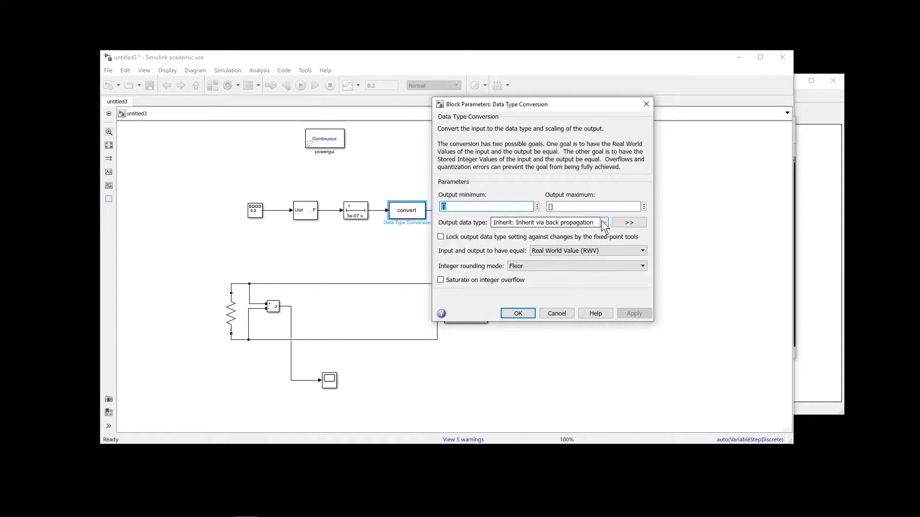
click(549, 240)
click(630, 315)
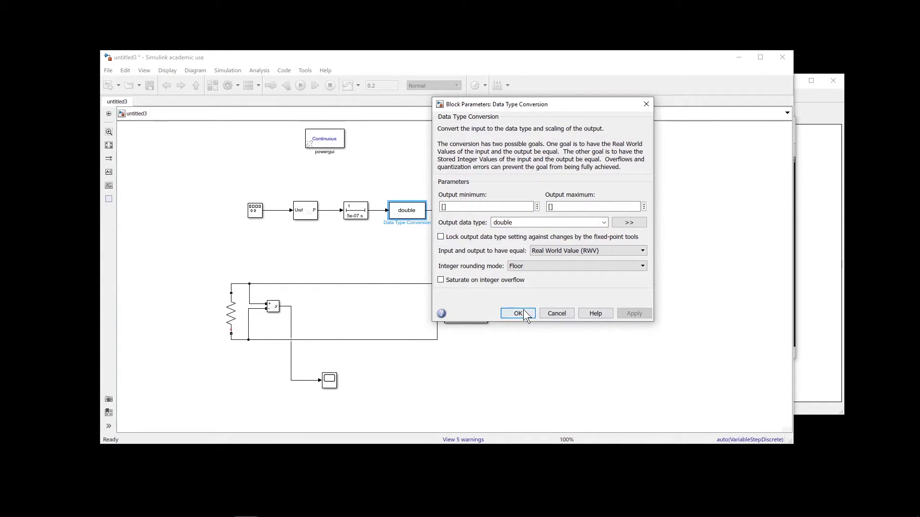
click(520, 312)
click(405, 260)
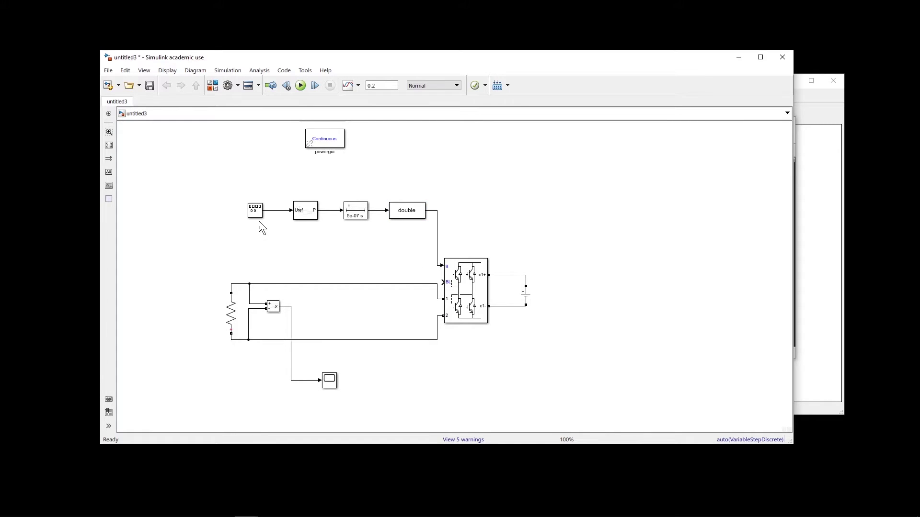
Check the PWM, delay and bridge block connections, then run the updated model
click(309, 216)
click(361, 217)
click(361, 233)
click(449, 272)
click(476, 309)
click(357, 236)
click(488, 282)
click(338, 243)
click(299, 85)
Open the Scope, zoom in on the step near 0.02 s, then rescale to the full ±100 trace
double_click(328, 380)
drag(695, 126, 536, 120)
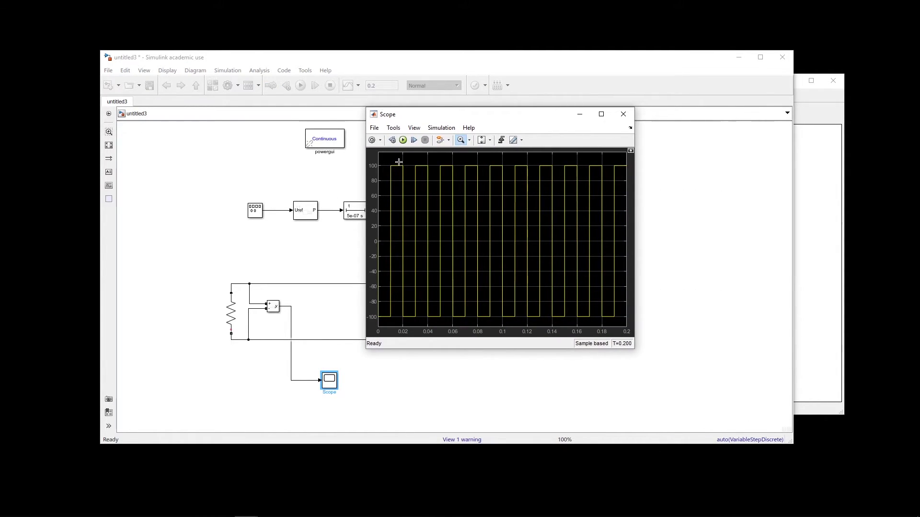
drag(399, 162, 432, 318)
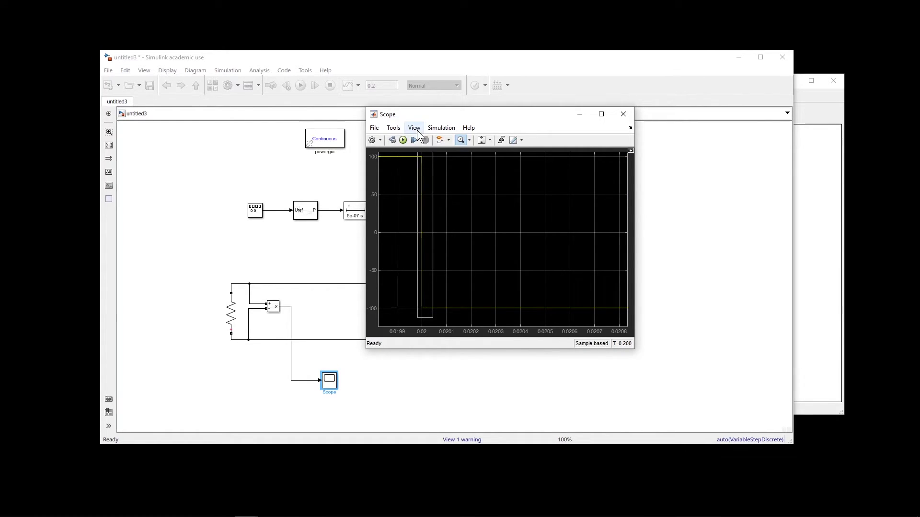
drag(447, 163, 459, 328)
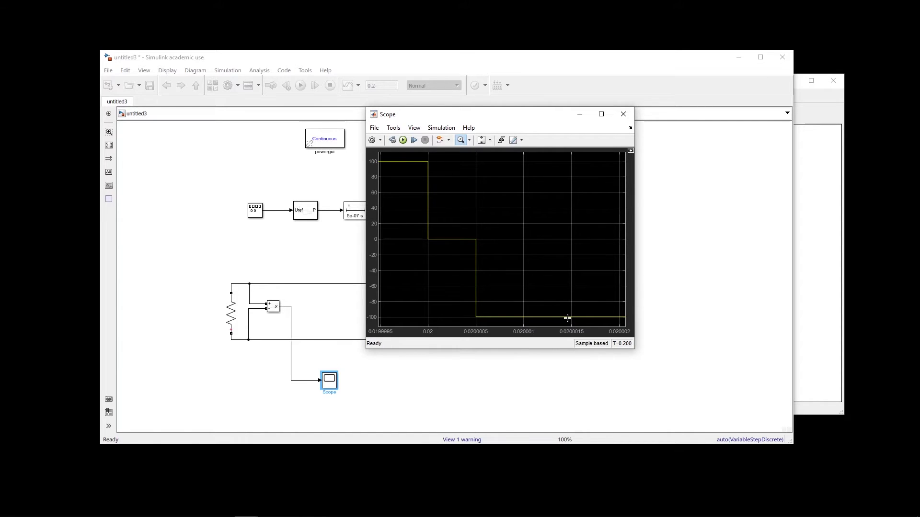
drag(465, 117, 612, 115)
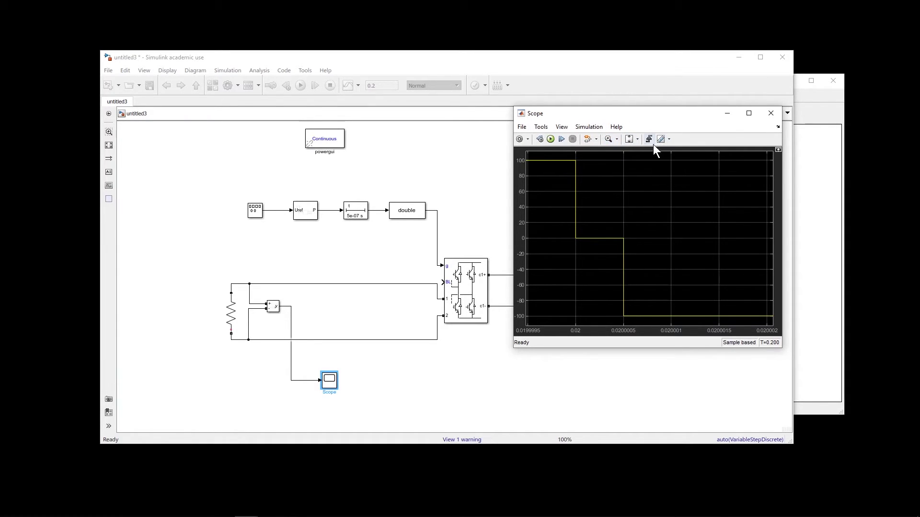
click(634, 166)
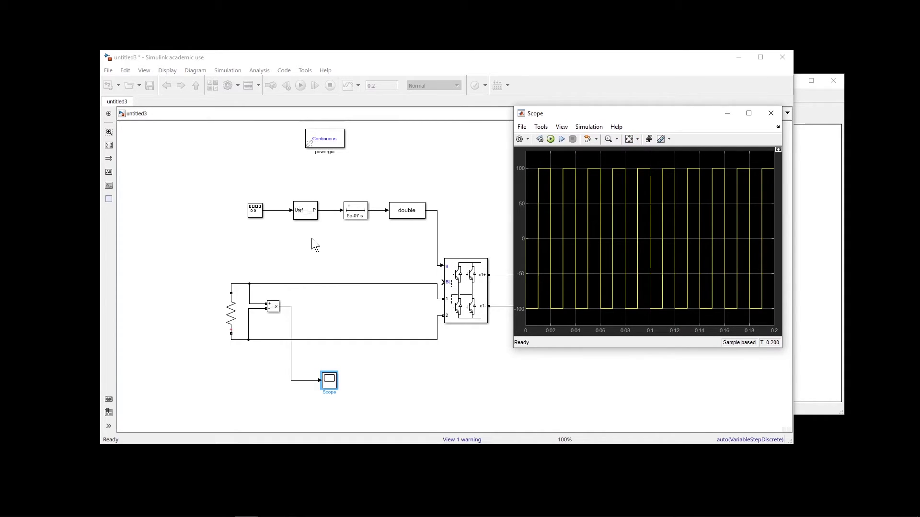
click(253, 213)
Switch the signal generator's wave form from square to sine and rerun the simulation
double_click(254, 213)
click(335, 178)
click(331, 188)
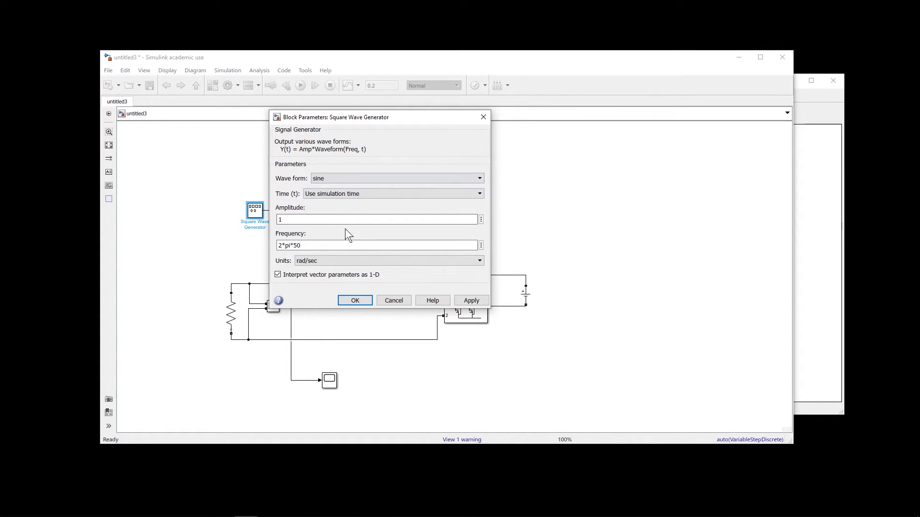
click(471, 301)
click(366, 299)
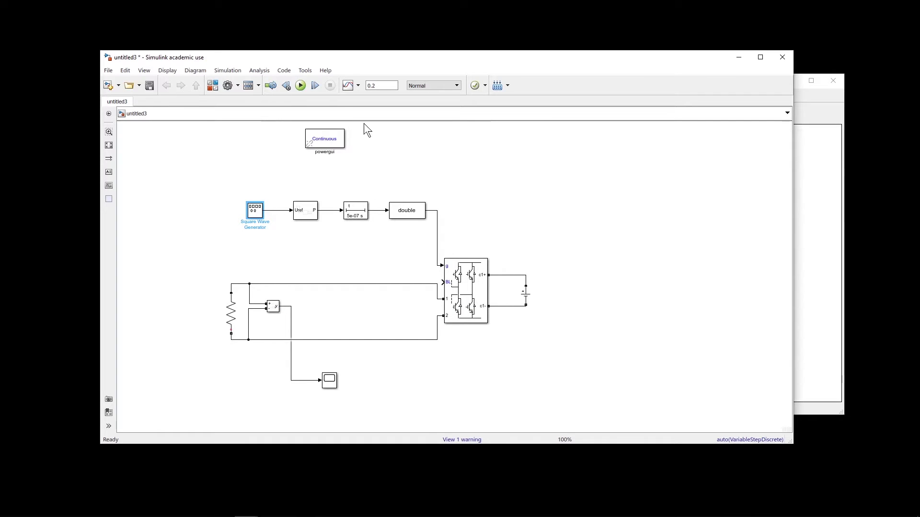
click(301, 85)
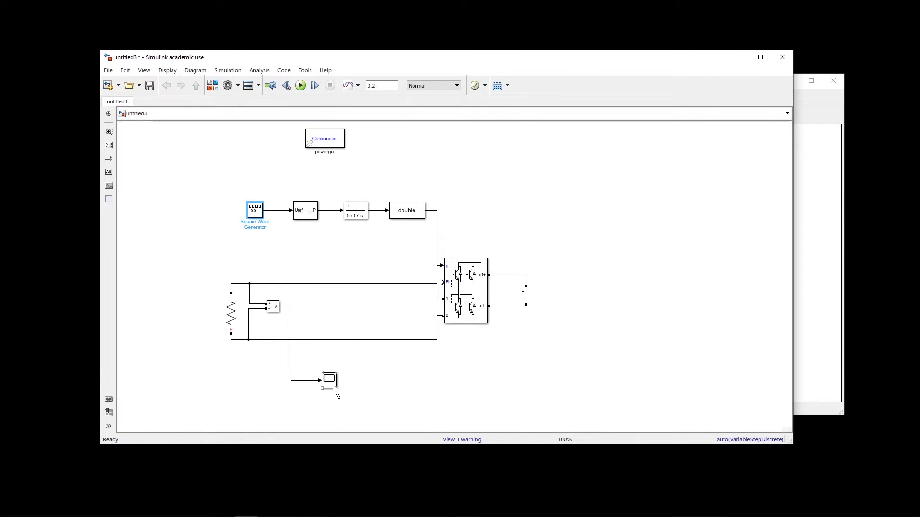
Inspect the PWM output in the Scope, zooming into the first 0.014 s, then restoring full range
double_click(333, 384)
drag(577, 114, 477, 113)
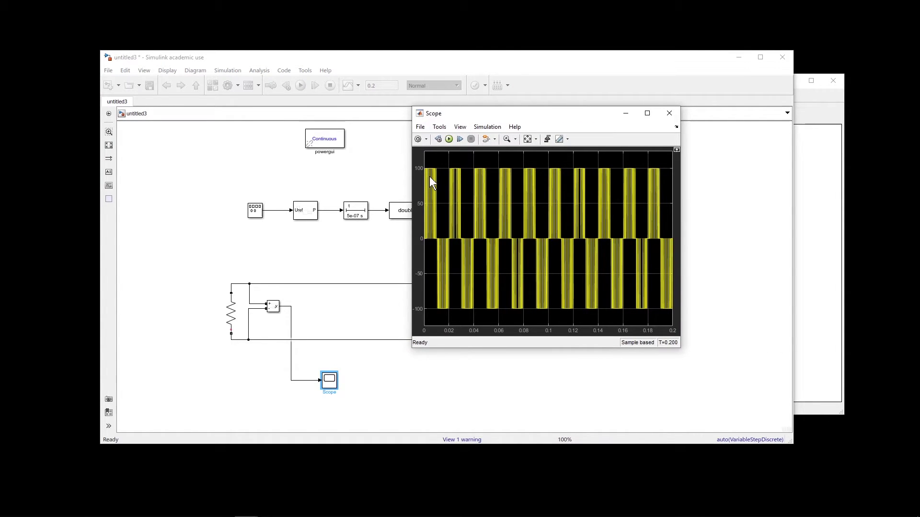
drag(465, 115, 496, 120)
click(502, 147)
drag(481, 164, 421, 331)
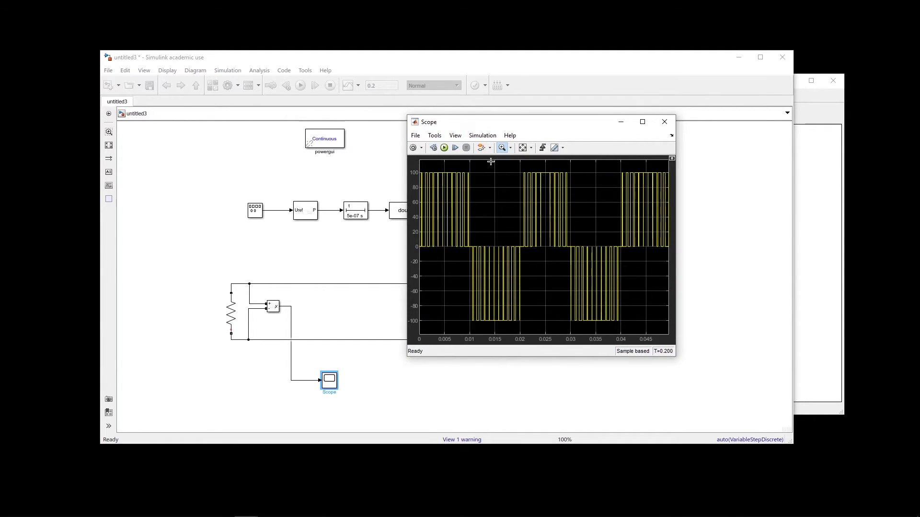
drag(491, 162, 420, 250)
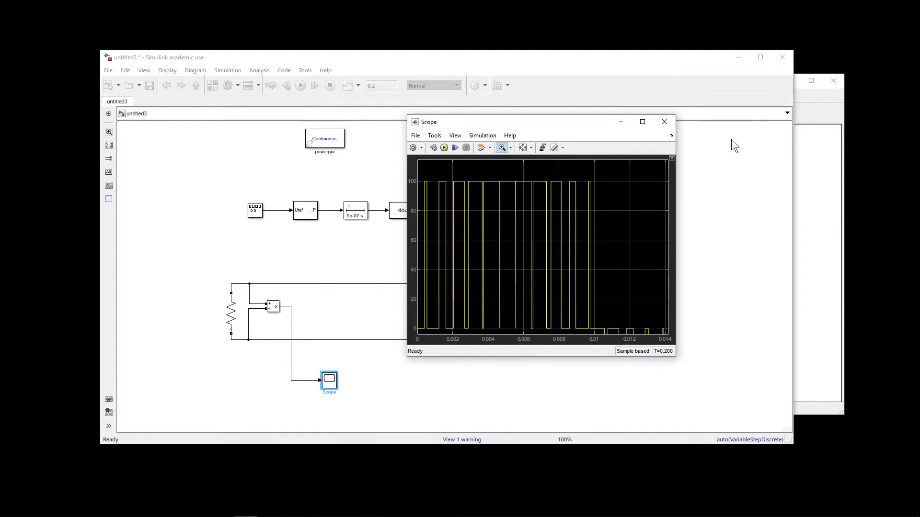
click(522, 148)
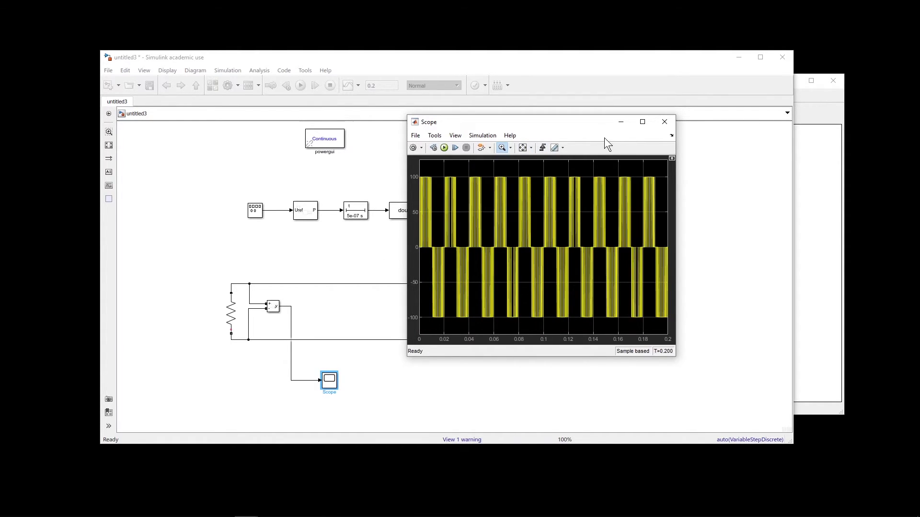
drag(582, 123, 680, 88)
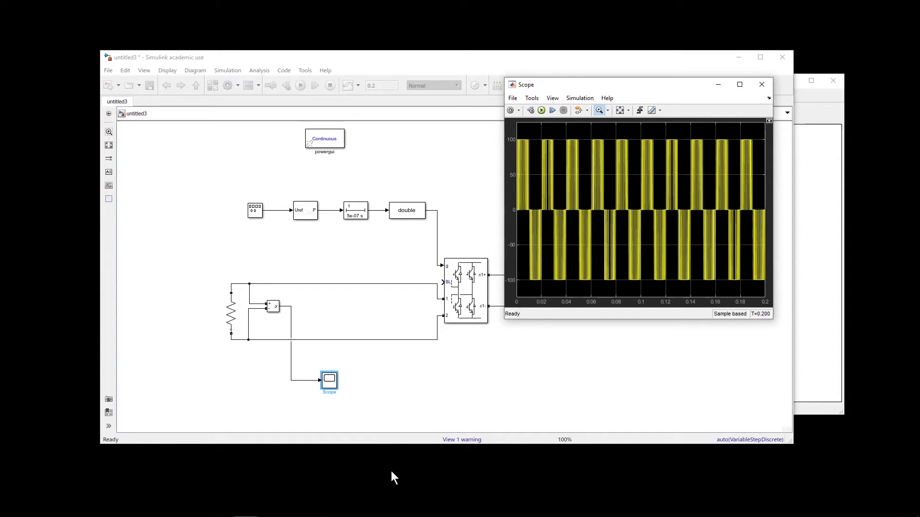
Check the PWM Generator's carrier frequency value of 540
click(386, 512)
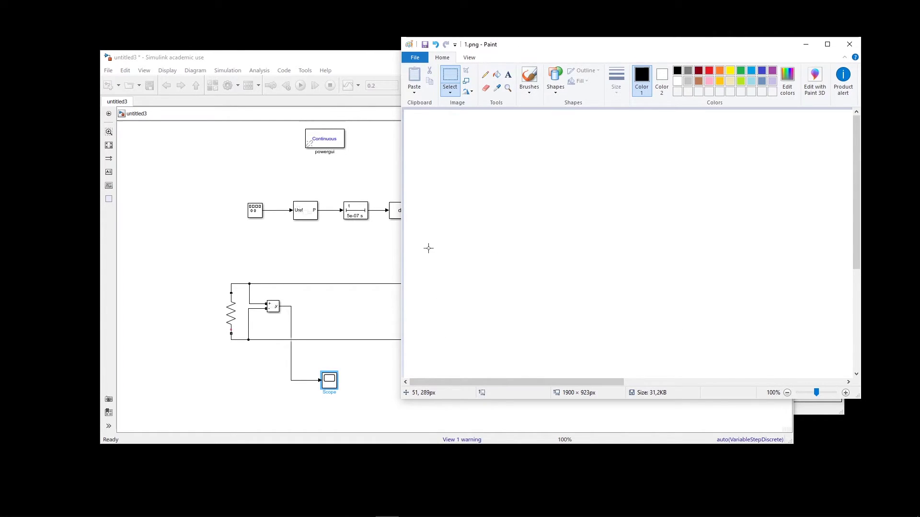
click(317, 252)
double_click(310, 217)
click(404, 230)
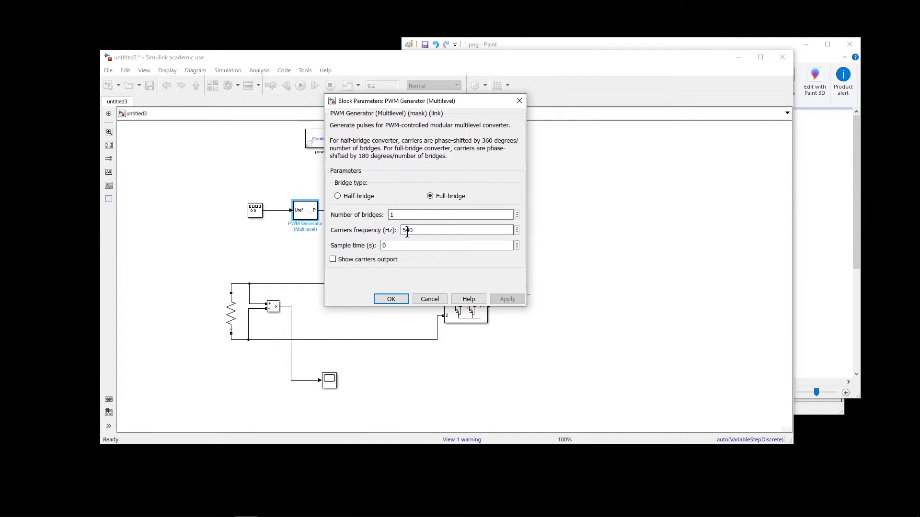
click(394, 299)
double_click(394, 295)
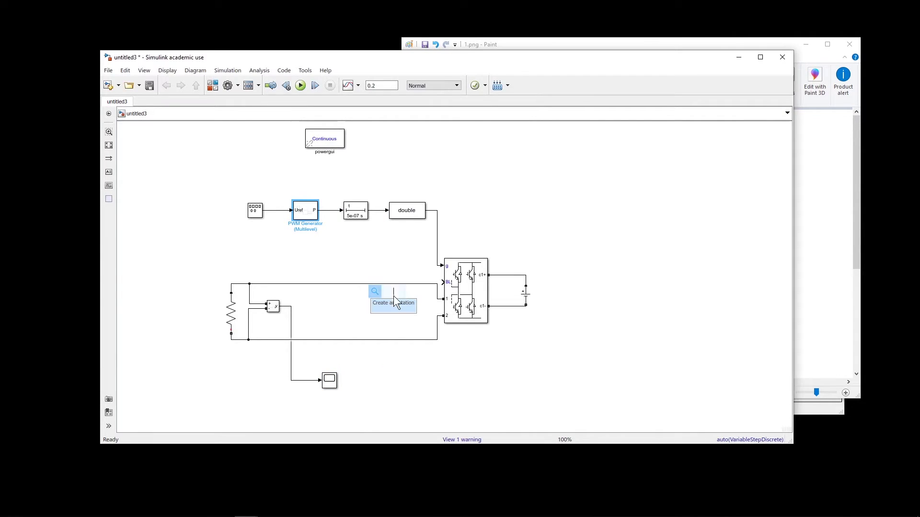
In Paint, handwrite f_c = √(50×540) with the brush
click(841, 226)
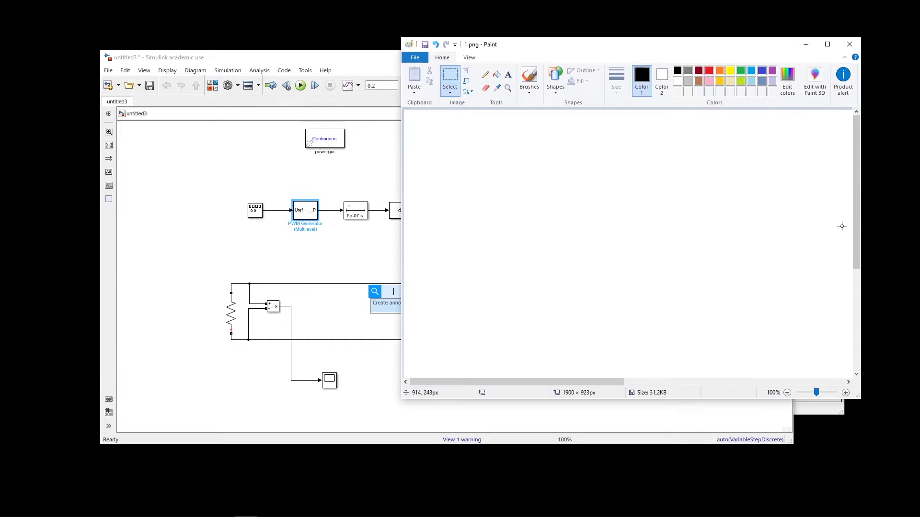
mouse_move(424, 145)
mouse_down()
mouse_move(434, 161)
mouse_move(431, 146)
mouse_move(421, 164)
mouse_up()
click(528, 77)
mouse_move(423, 151)
mouse_down()
mouse_move(435, 148)
mouse_move(436, 164)
mouse_up()
drag(447, 154, 531, 131)
drag(481, 148, 498, 161)
drag(501, 151, 512, 159)
drag(502, 161, 511, 152)
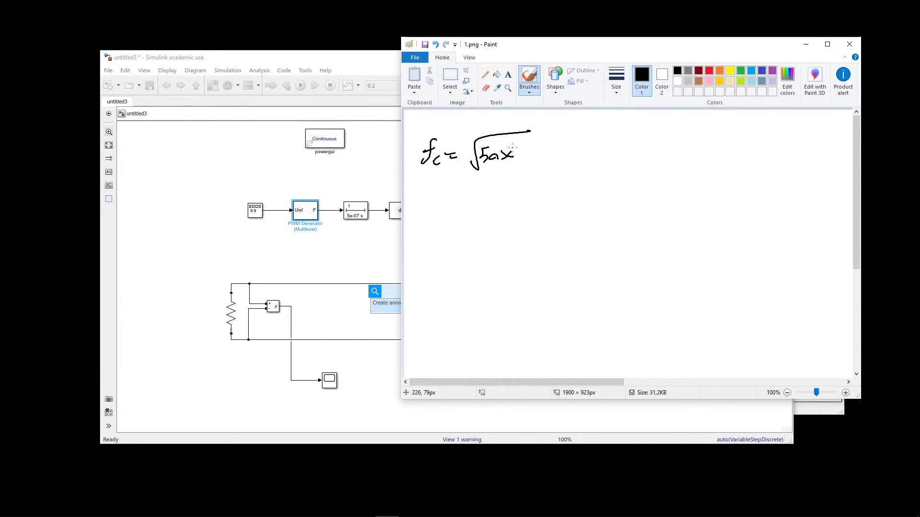
mouse_move(522, 143)
mouse_down()
mouse_move(514, 157)
mouse_move(540, 150)
mouse_up()
drag(533, 145, 533, 158)
drag(544, 150, 549, 155)
drag(560, 149, 573, 149)
drag(560, 156, 573, 155)
Work the root out as 5×10×√1.8, arriving at roughly 160 Hz
mouse_move(639, 140)
mouse_down()
mouse_move(644, 153)
mouse_move(651, 145)
mouse_up()
mouse_move(628, 150)
mouse_down()
mouse_move(636, 158)
mouse_move(624, 158)
mouse_up()
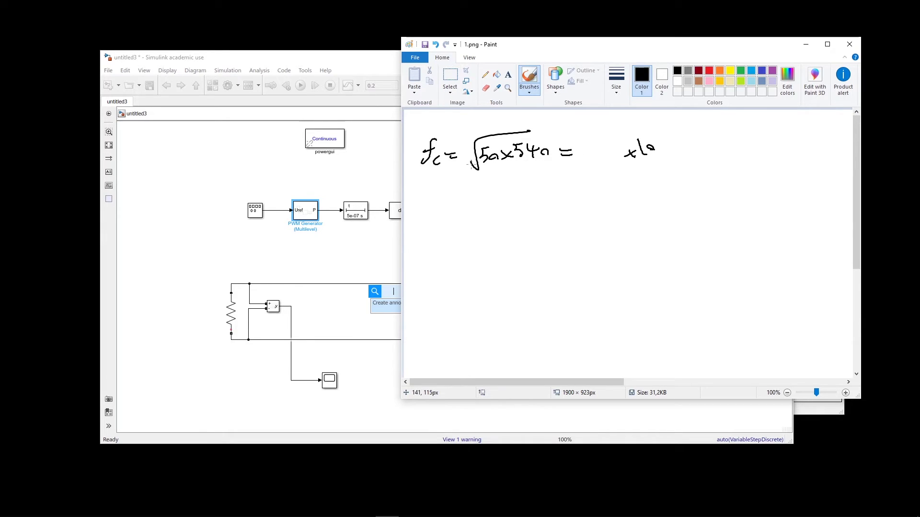
drag(617, 146, 609, 159)
drag(599, 154, 605, 160)
drag(605, 153, 599, 160)
mouse_move(525, 168)
mouse_down()
mouse_move(548, 164)
mouse_move(522, 190)
mouse_move(541, 179)
mouse_up()
mouse_move(521, 209)
mouse_down()
mouse_move(552, 198)
mouse_move(537, 210)
mouse_up()
drag(551, 205, 550, 206)
mouse_move(586, 146)
mouse_down()
mouse_move(577, 155)
mouse_move(580, 144)
mouse_up()
drag(584, 148, 598, 156)
drag(663, 148, 681, 144)
drag(670, 153, 695, 154)
drag(715, 138, 712, 150)
drag(724, 144, 726, 151)
drag(732, 147, 744, 151)
mouse_move(738, 140)
mouse_down()
mouse_move(738, 154)
mouse_move(743, 148)
mouse_up()
drag(753, 142, 767, 149)
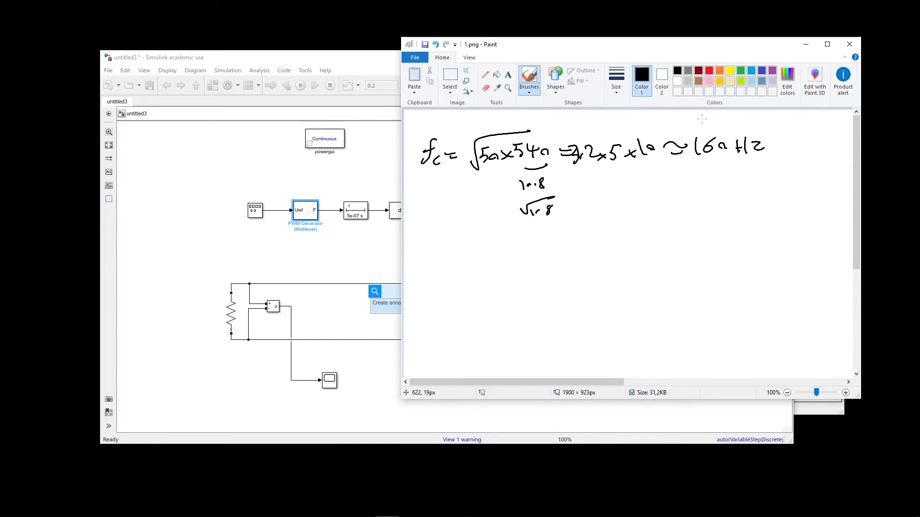
Handwrite f_c = 1/(2π√LC) and note that √LC is about 1/1000
mouse_move(440, 244)
mouse_down()
mouse_move(433, 266)
mouse_move(437, 255)
mouse_move(462, 251)
mouse_up()
drag(455, 258, 480, 252)
mouse_move(474, 257)
mouse_down()
mouse_move(514, 247)
mouse_move(478, 275)
mouse_move(494, 276)
mouse_move(530, 250)
mouse_move(524, 272)
mouse_up()
mouse_move(536, 264)
mouse_down()
mouse_move(523, 273)
mouse_move(621, 231)
mouse_move(608, 251)
mouse_up()
drag(615, 244, 626, 246)
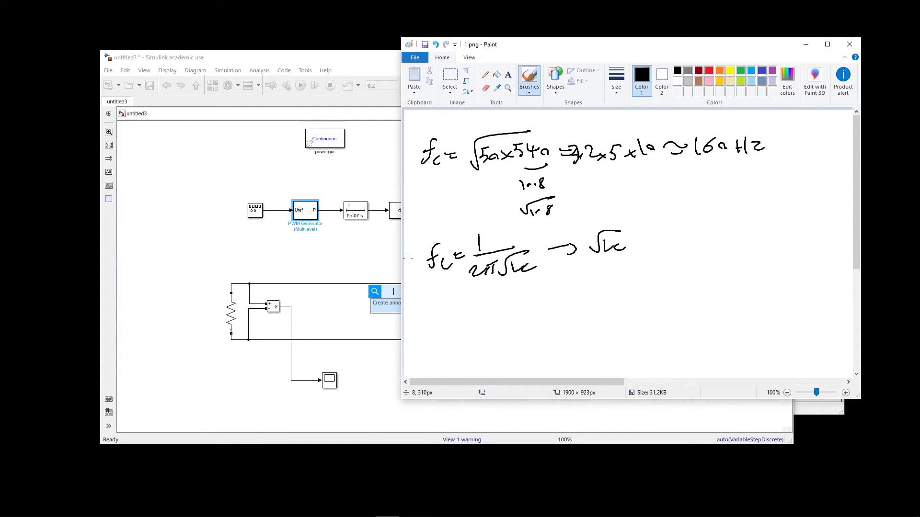
drag(641, 244, 664, 241)
drag(647, 250, 686, 242)
drag(688, 240, 708, 237)
mouse_move(684, 215)
mouse_down()
mouse_move(708, 223)
mouse_move(688, 226)
mouse_up()
drag(710, 223, 671, 232)
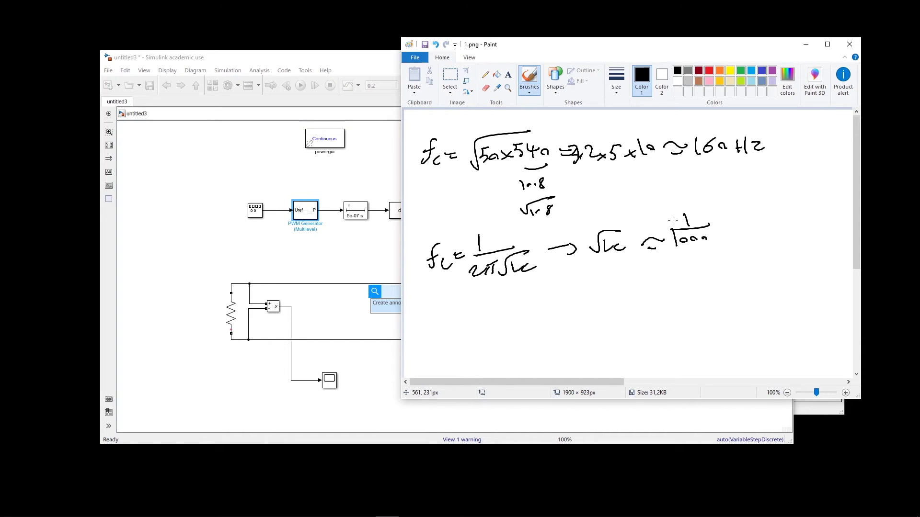
Write LC = 10^-8 leading to candidate values of about 50 mH and 20 µF
drag(455, 308, 465, 316)
drag(480, 310, 493, 310)
drag(478, 314, 498, 314)
drag(503, 306, 511, 300)
drag(523, 291, 518, 289)
drag(539, 304, 566, 300)
mouse_move(559, 293)
mouse_down()
mouse_move(562, 305)
mouse_move(635, 290)
mouse_up()
mouse_move(583, 317)
mouse_down()
mouse_move(596, 329)
mouse_move(619, 311)
mouse_up()
mouse_move(623, 311)
mouse_down()
mouse_move(622, 326)
mouse_move(631, 312)
mouse_move(670, 301)
mouse_up()
click(665, 313)
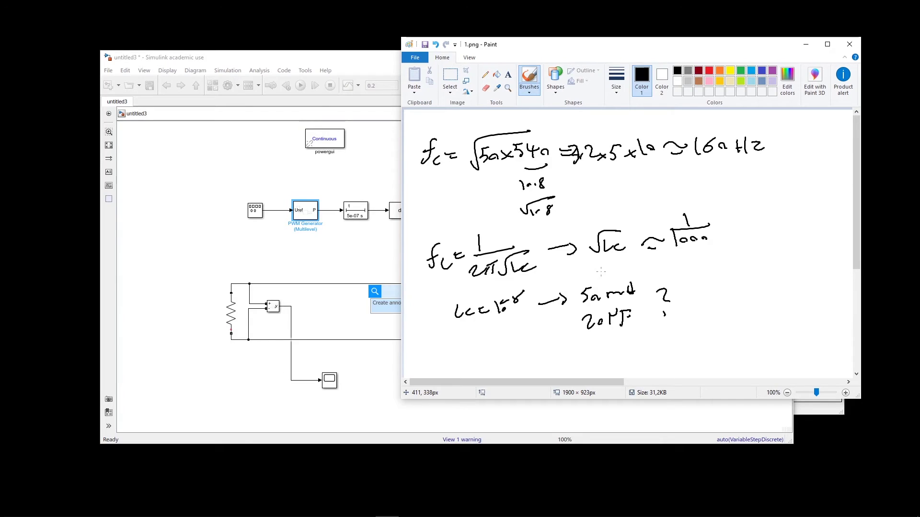
drag(599, 42, 753, 57)
Copy the load resistor block, paste it, and rotate the copy clockwise
click(230, 314)
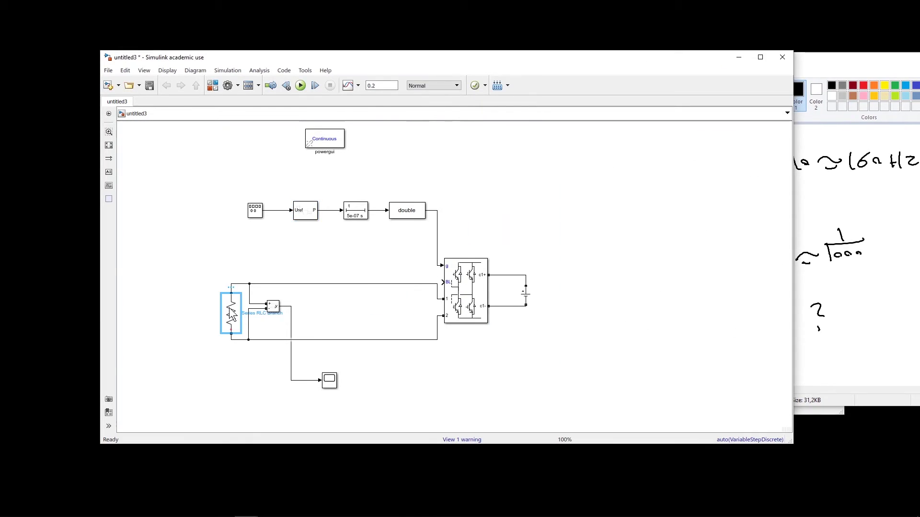
right_click(230, 314)
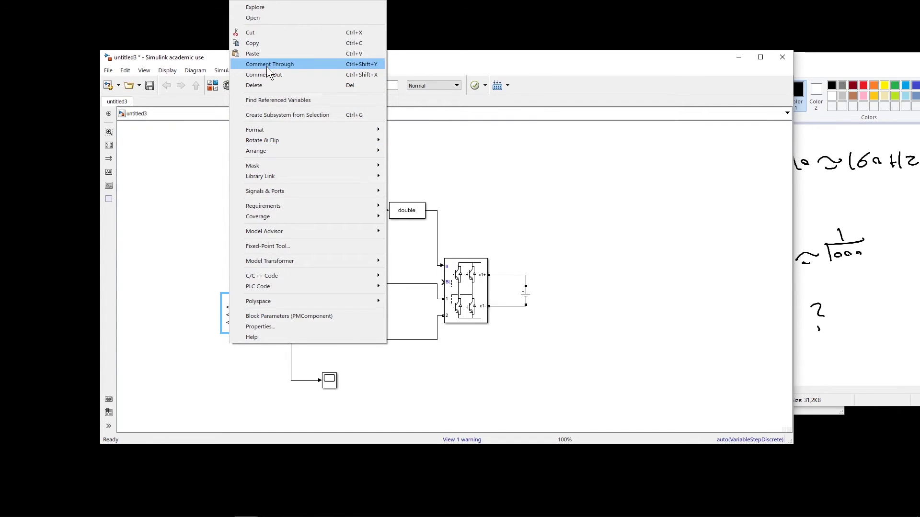
click(272, 44)
click(538, 194)
right_click(538, 194)
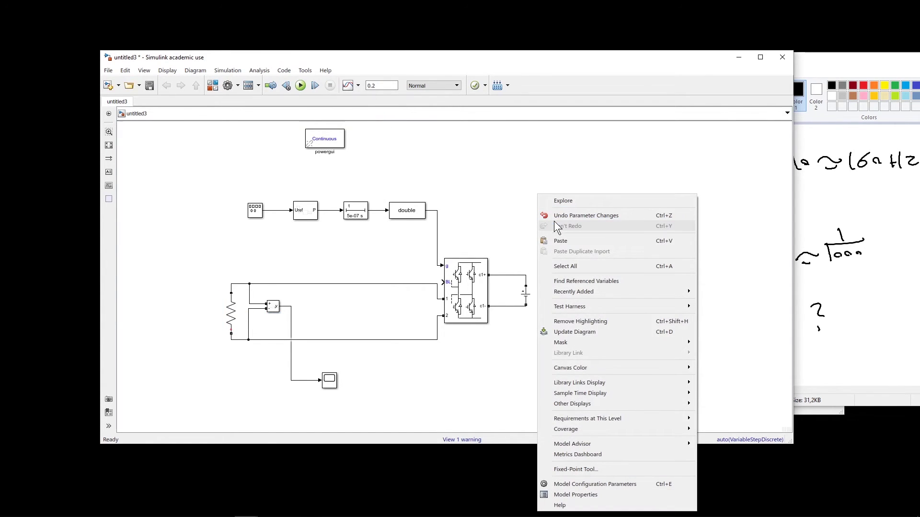
click(575, 239)
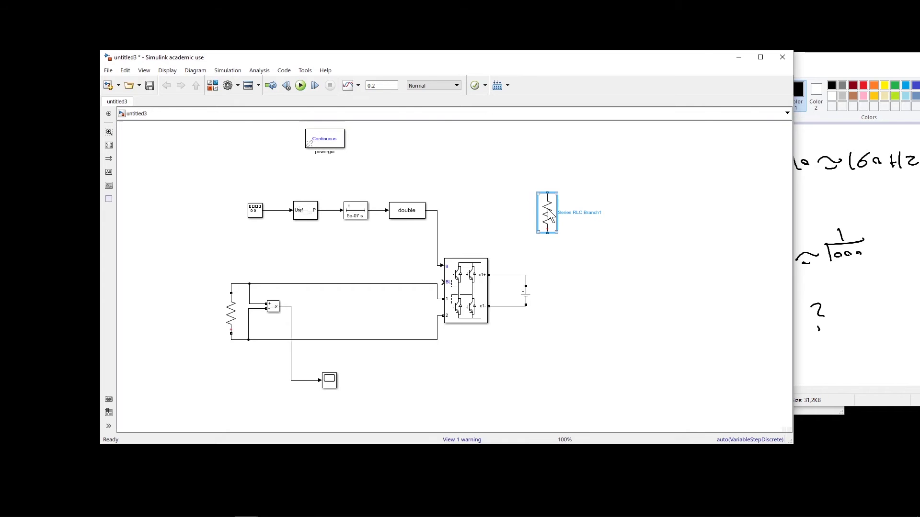
right_click(551, 215)
mouse_move(585, 141)
click(741, 146)
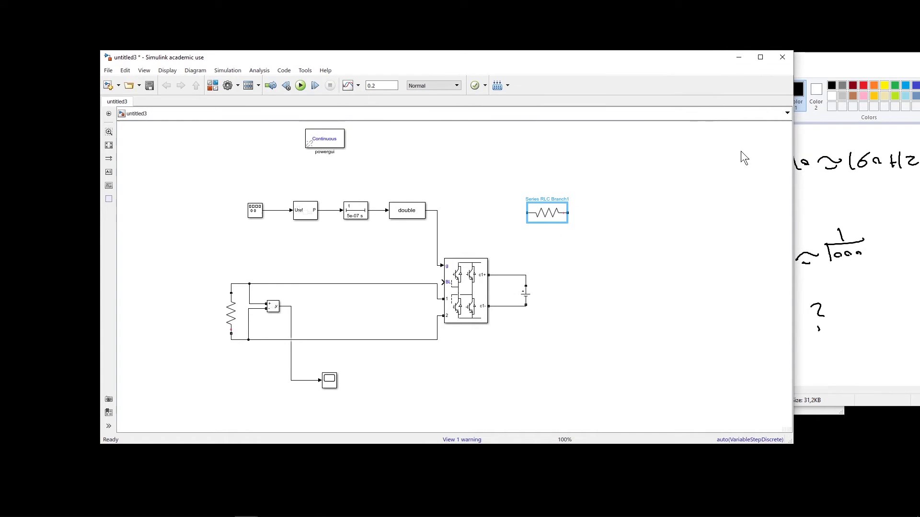
Make Series RLC Branch1 an RL branch with 1 Ω and 50e-3 H inductance
double_click(554, 214)
click(658, 206)
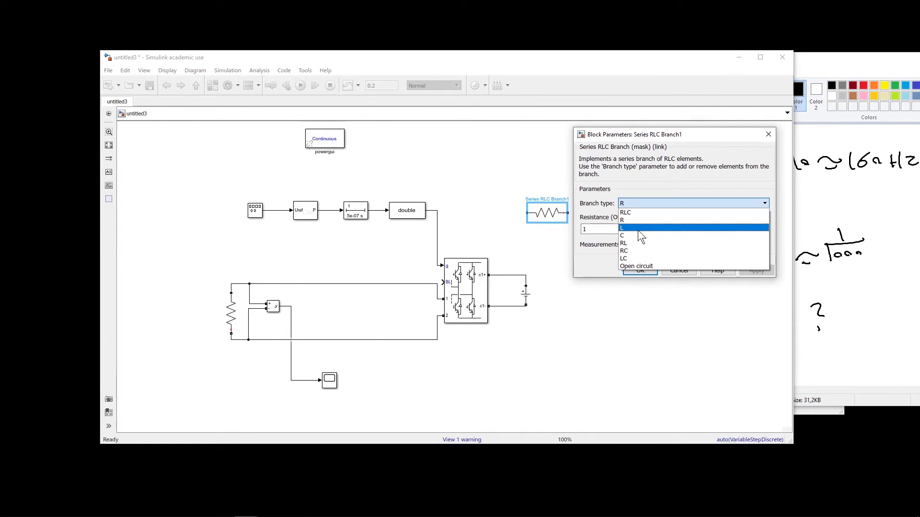
click(635, 251)
double_click(592, 254)
click(597, 255)
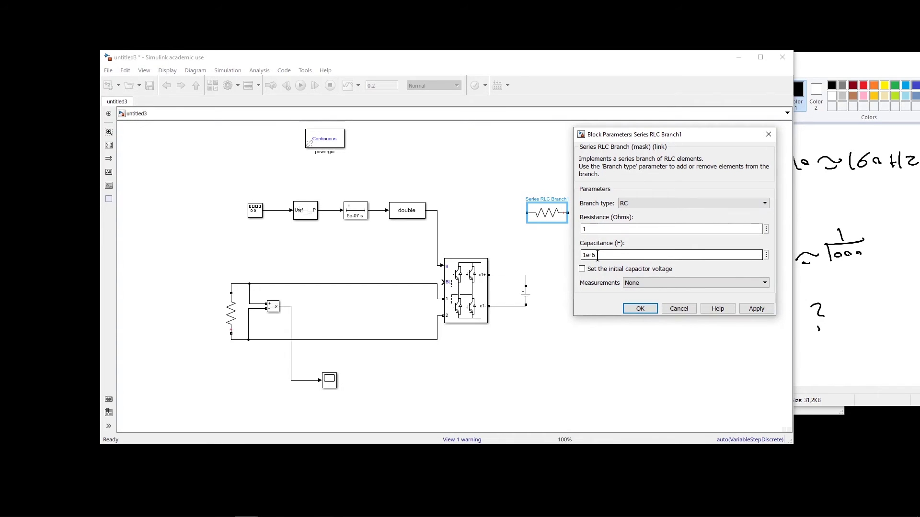
click(631, 207)
click(636, 240)
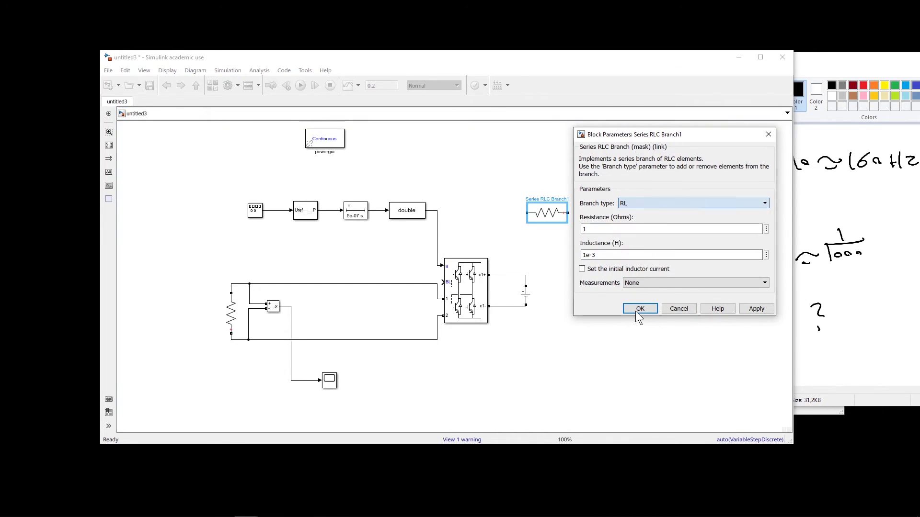
click(591, 255)
key(BackSpace)
text(50)
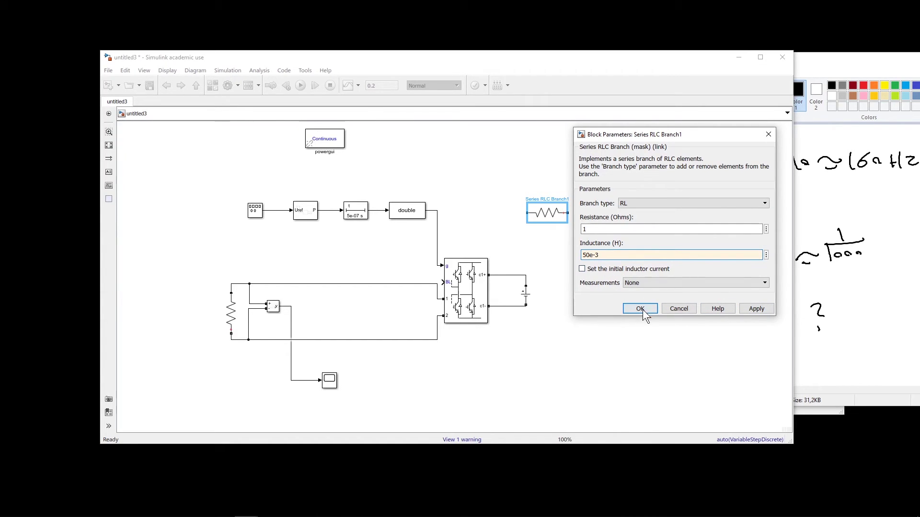
click(583, 230)
click(760, 310)
click(641, 308)
Insert the RL branch into the upper wire ahead of the converter
drag(552, 217, 391, 287)
click(605, 216)
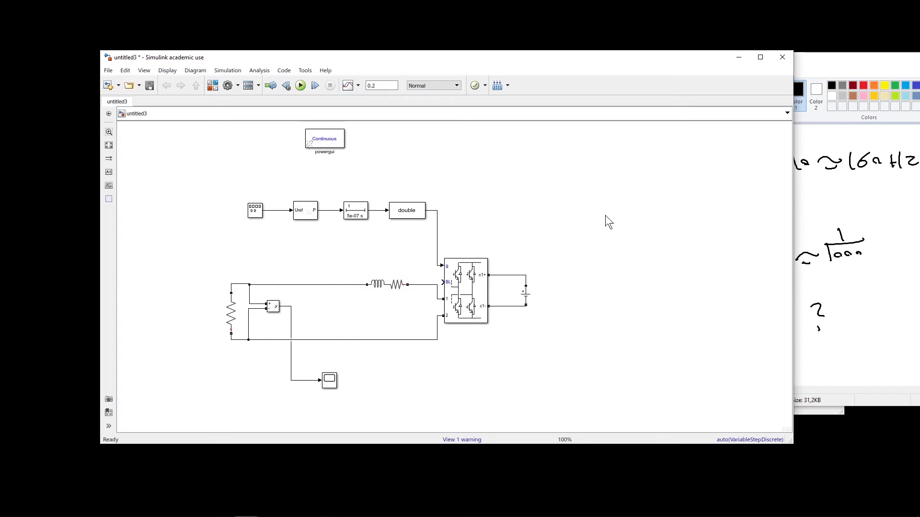
right_click(594, 214)
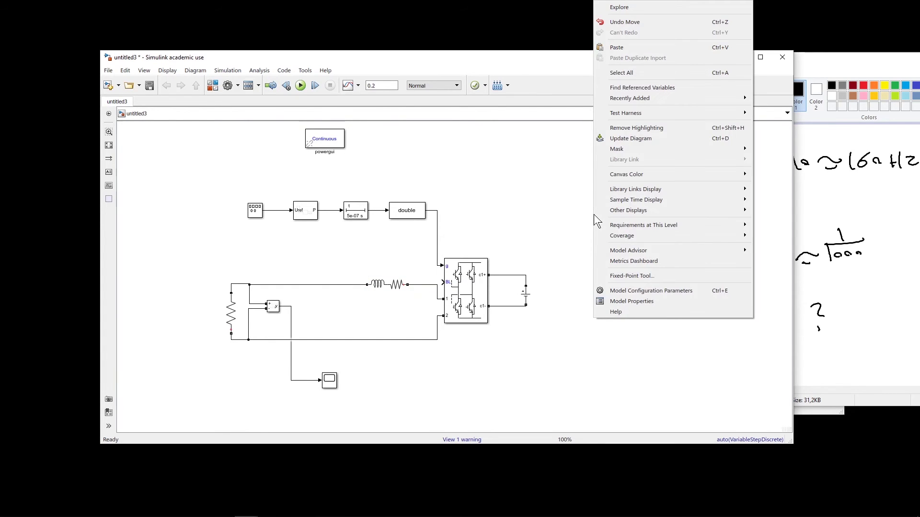
click(626, 88)
Paste a new series RLC branch and make it a capacitor-only branch of 20e-6 F
key(ctrl+v)
double_click(604, 225)
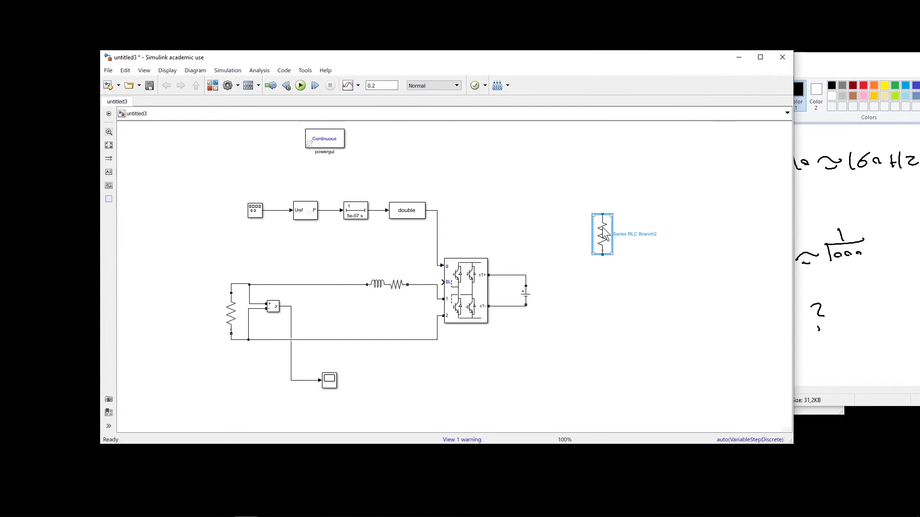
click(694, 228)
click(678, 255)
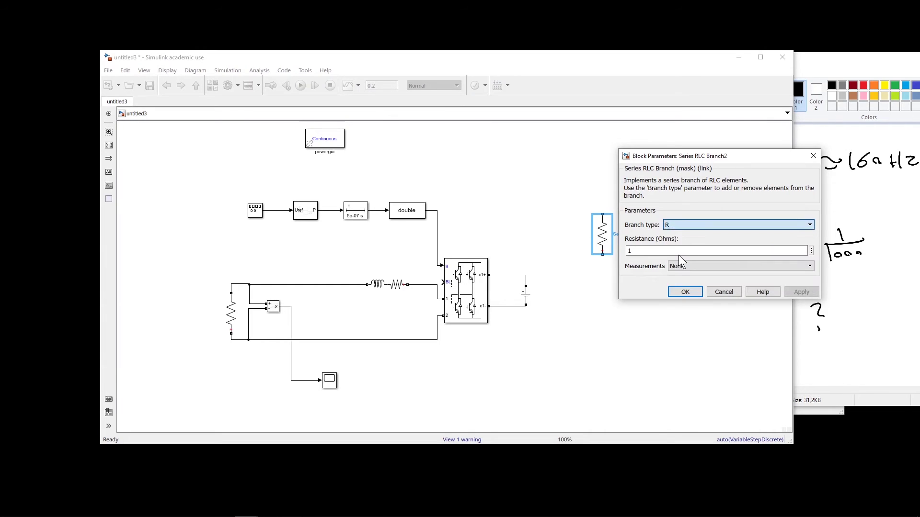
click(632, 252)
key(BackSpace)
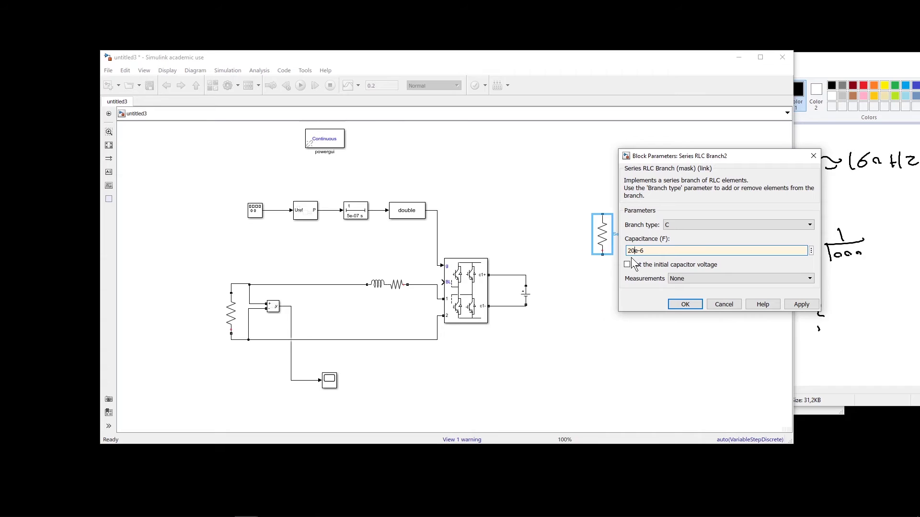
click(683, 305)
Wire the capacitor as a shunt across the two wires and move the Scope right
drag(601, 235, 348, 284)
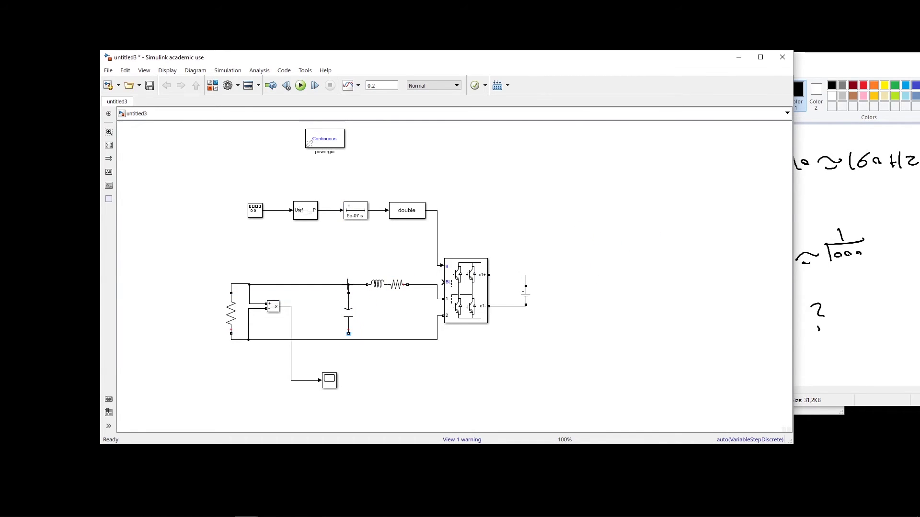
drag(348, 334, 350, 341)
drag(330, 381, 451, 390)
click(279, 308)
Add a copied Voltage Measurement block beside the capacitor and connect its + input to the filter node
right_click(276, 308)
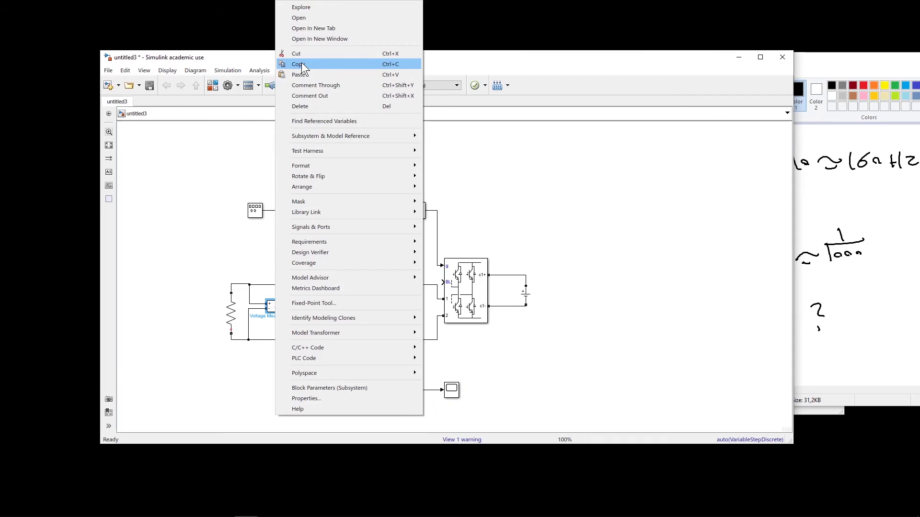
click(301, 64)
right_click(570, 177)
click(596, 225)
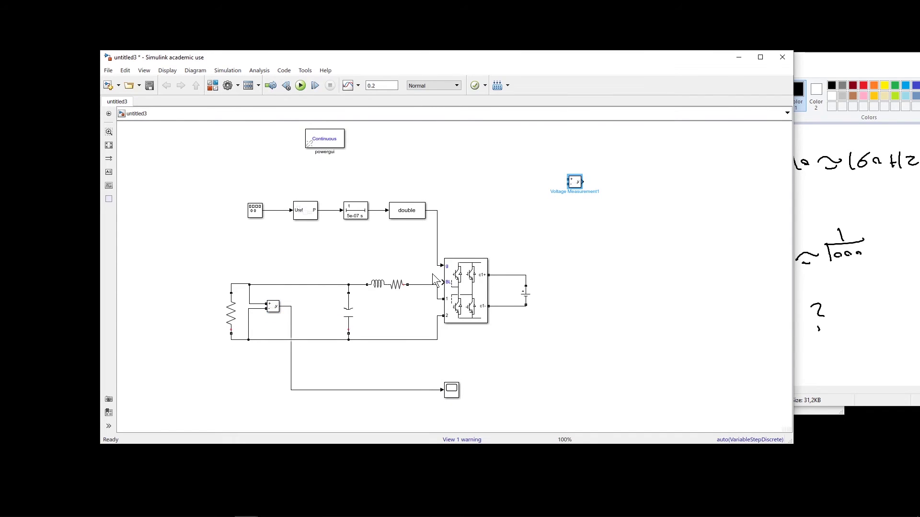
drag(411, 265, 350, 338)
drag(379, 298, 360, 288)
click(587, 207)
drag(574, 182, 393, 282)
drag(407, 314, 393, 340)
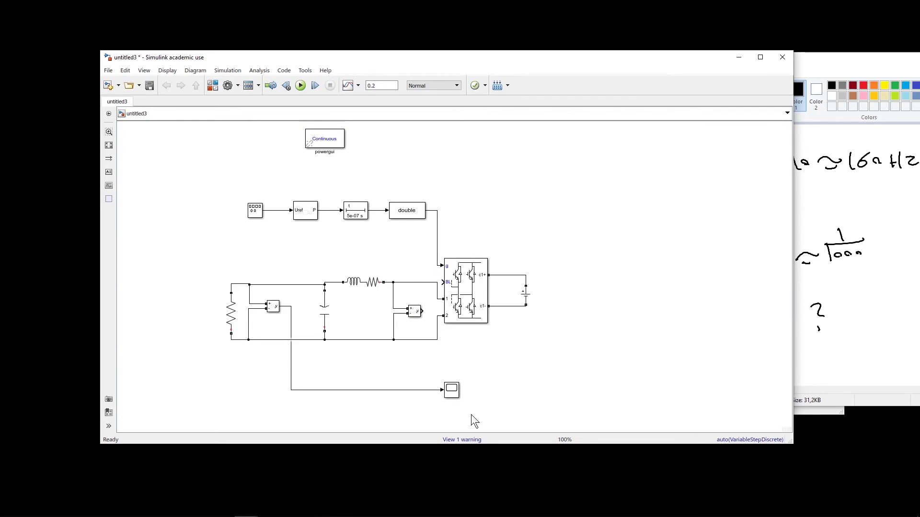
Set the Scope's number of input ports to 2
double_click(451, 392)
click(511, 111)
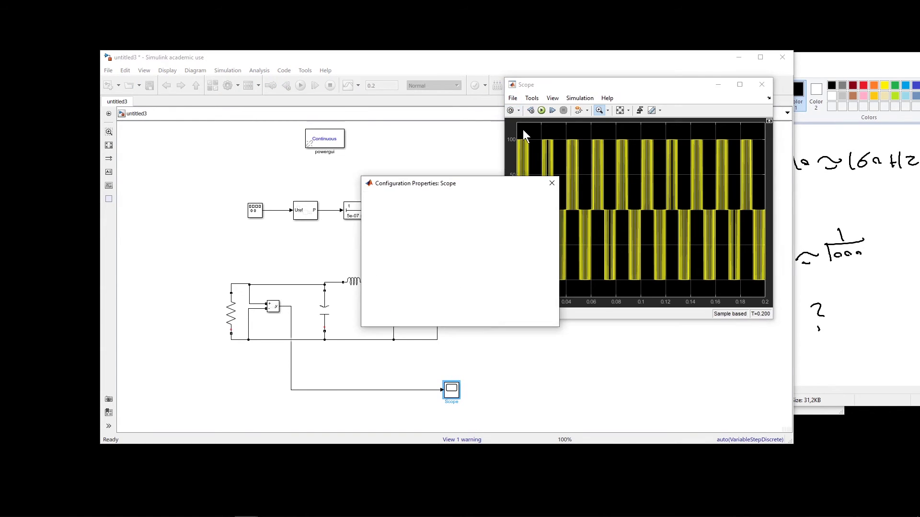
double_click(454, 241)
text(2)
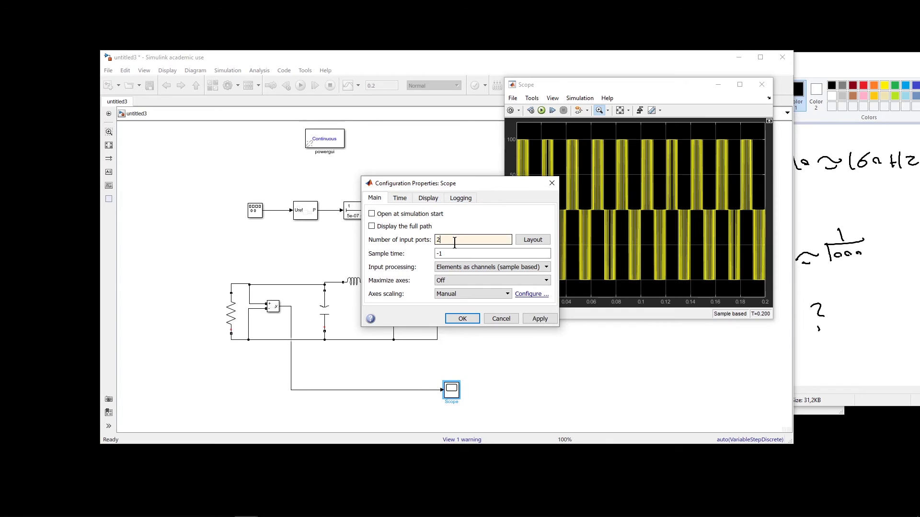
click(453, 320)
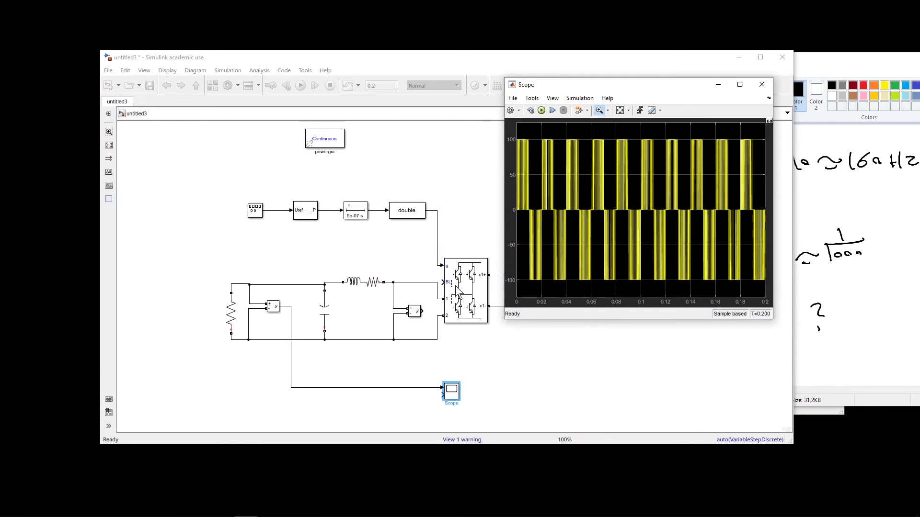
click(420, 312)
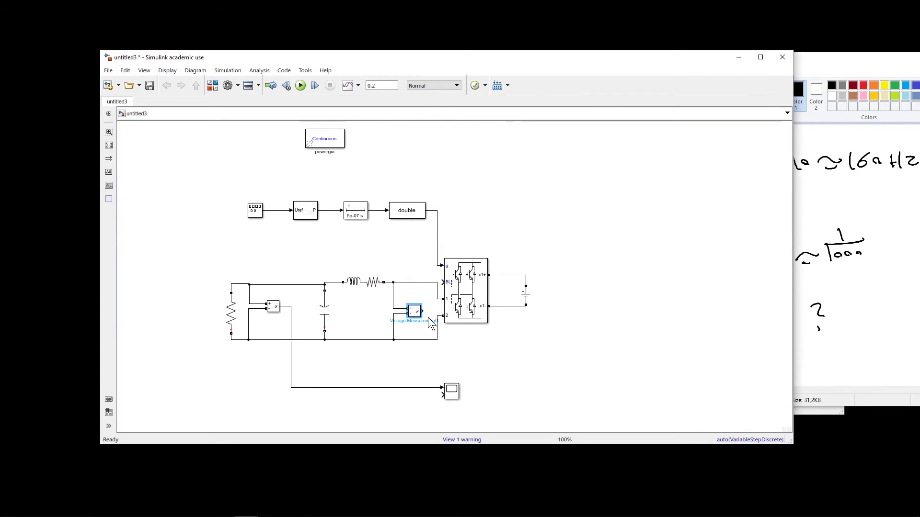
Wire the new measurement to the Scope's second input, rerun, and view both signals
drag(432, 315, 443, 395)
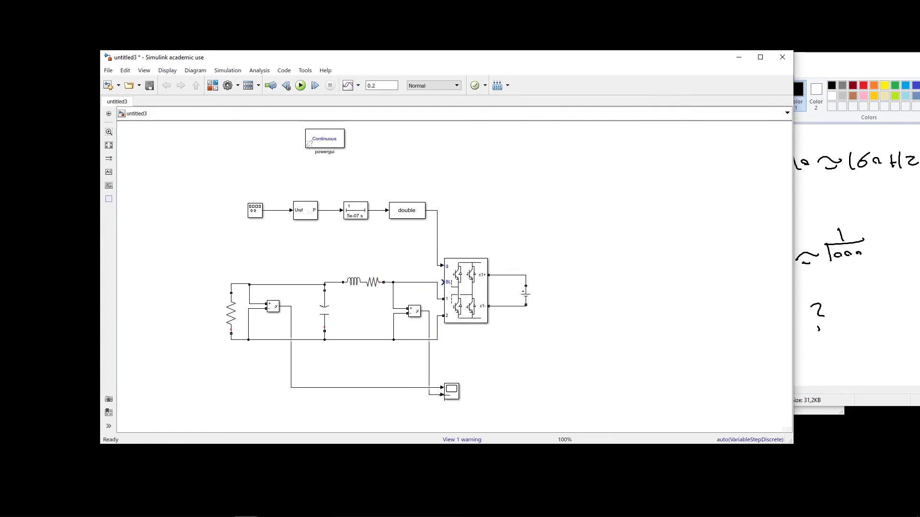
click(299, 87)
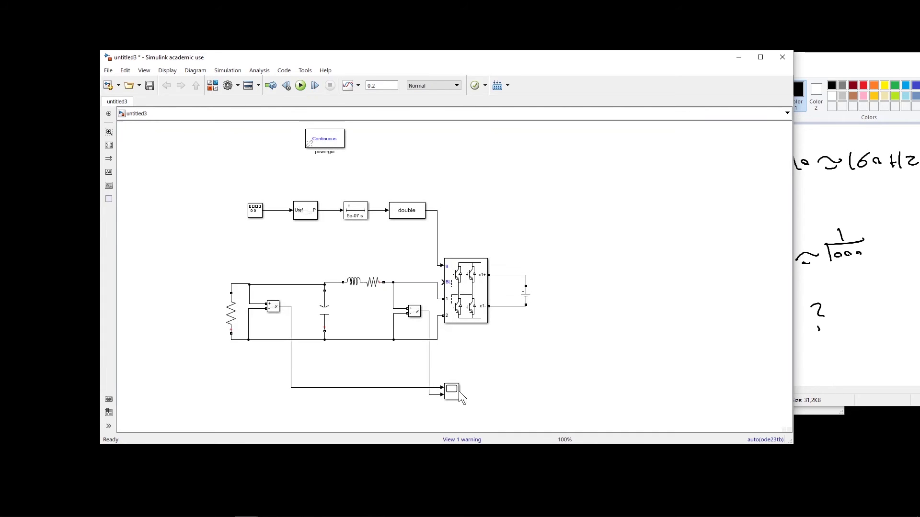
double_click(456, 391)
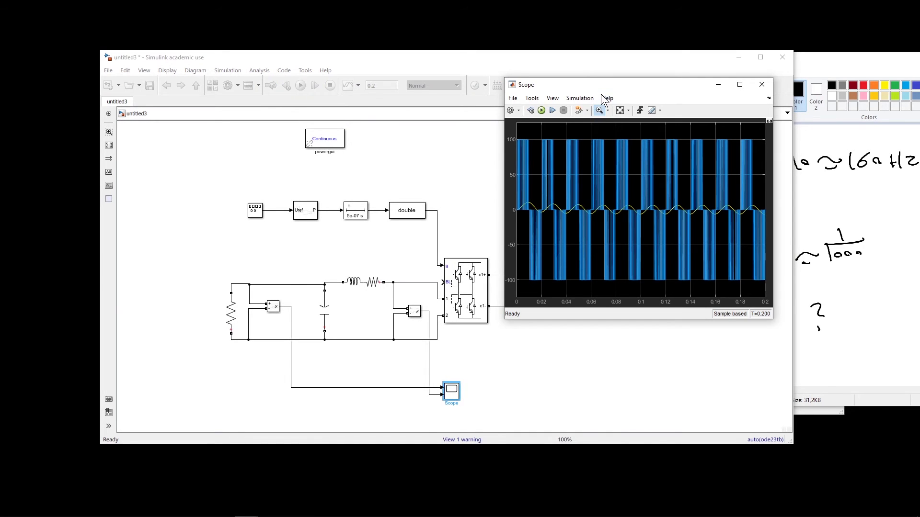
drag(614, 81, 557, 83)
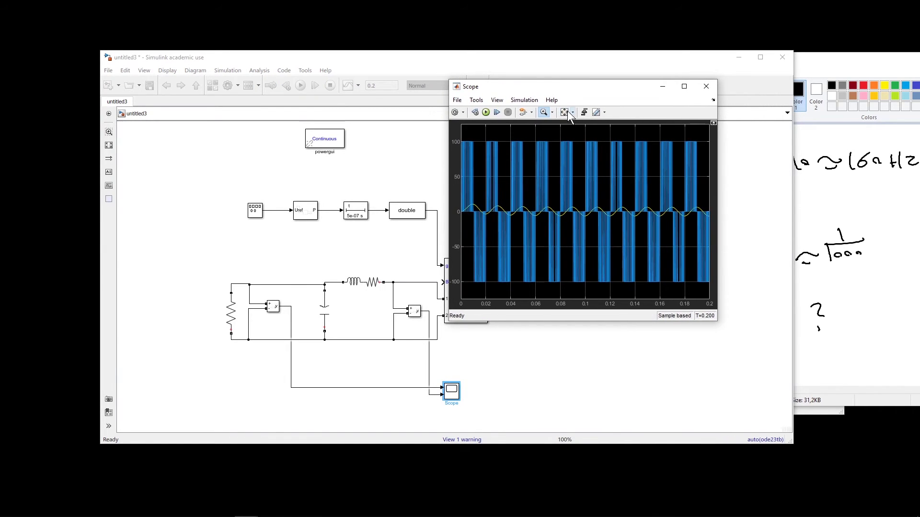
click(527, 376)
click(226, 316)
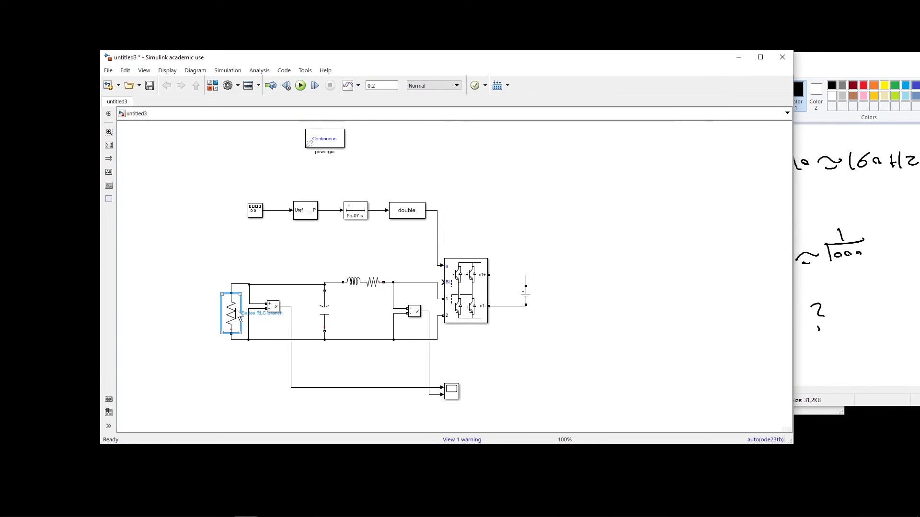
Change the load resistance to 50 Ohms, rerun the simulation and open the Scope
double_click(235, 314)
double_click(285, 328)
text(50)
click(430, 371)
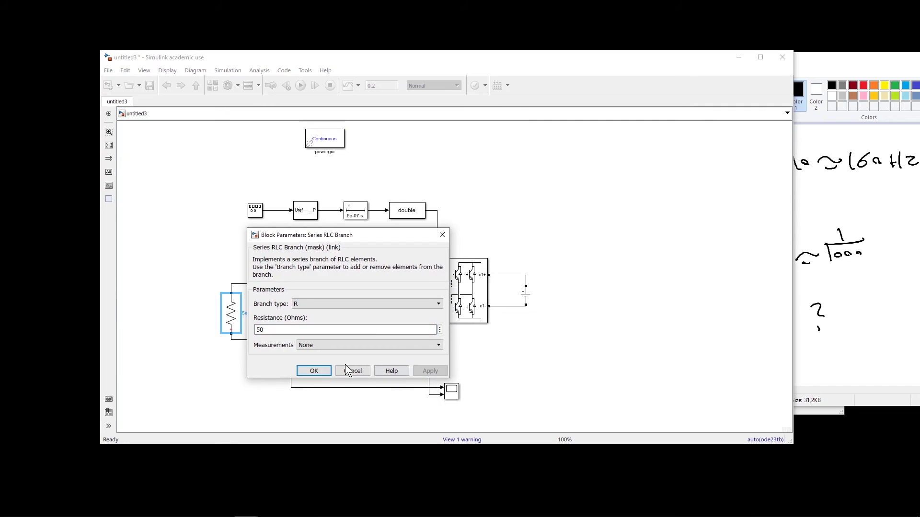
click(349, 370)
click(299, 87)
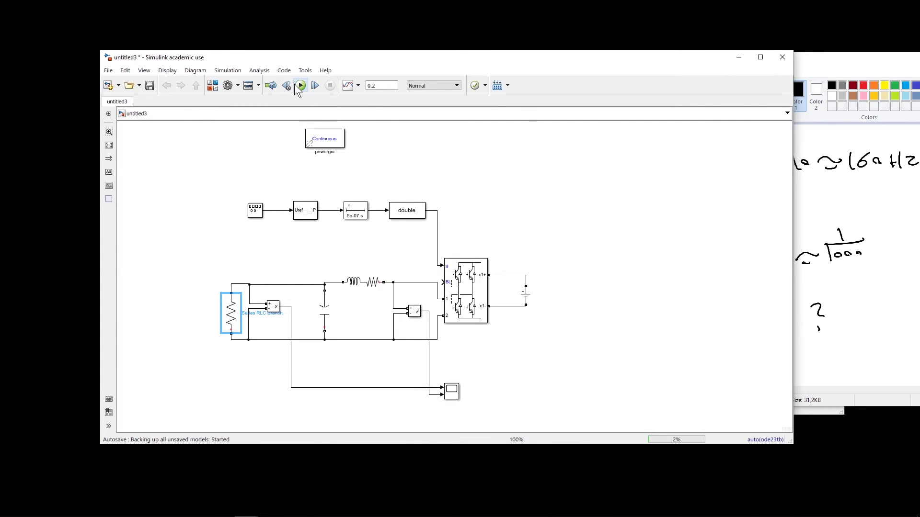
double_click(453, 393)
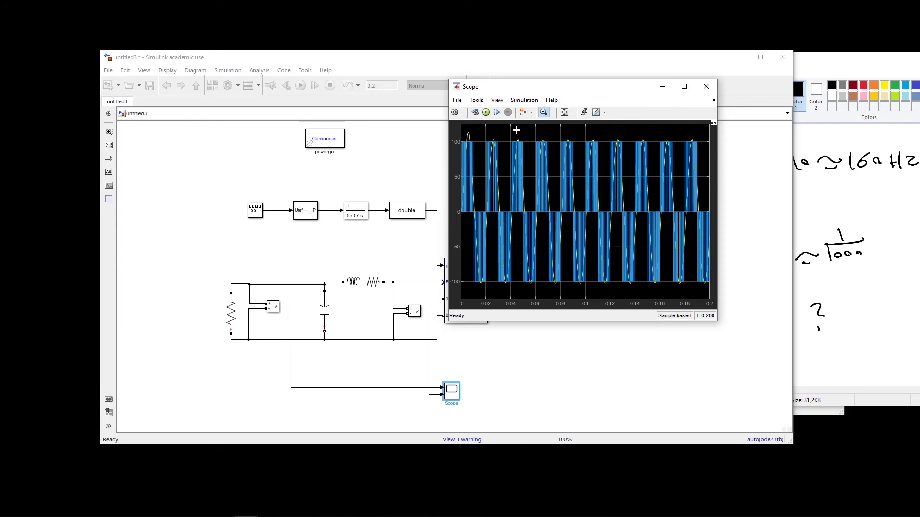
Zoom into one sine peak and show a legend naming both Voltage Measurement signals
drag(517, 130, 614, 144)
drag(594, 290, 538, 169)
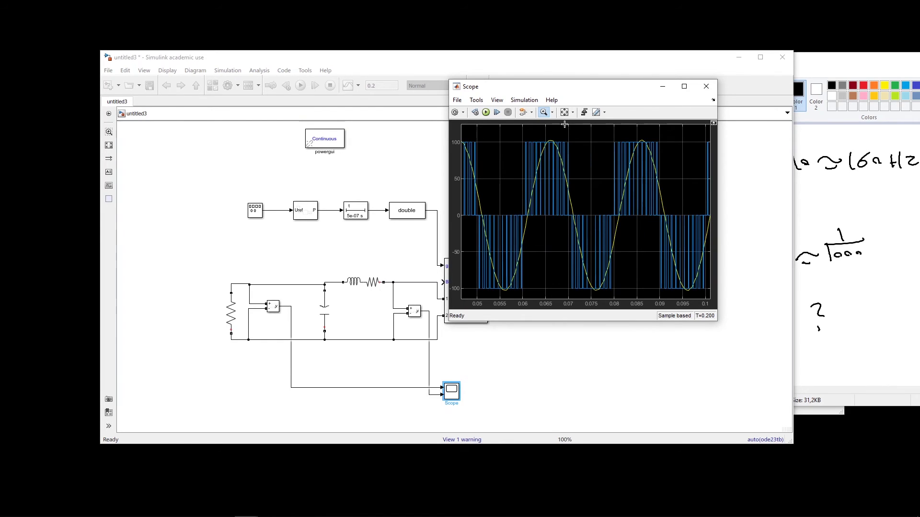
drag(531, 145, 633, 261)
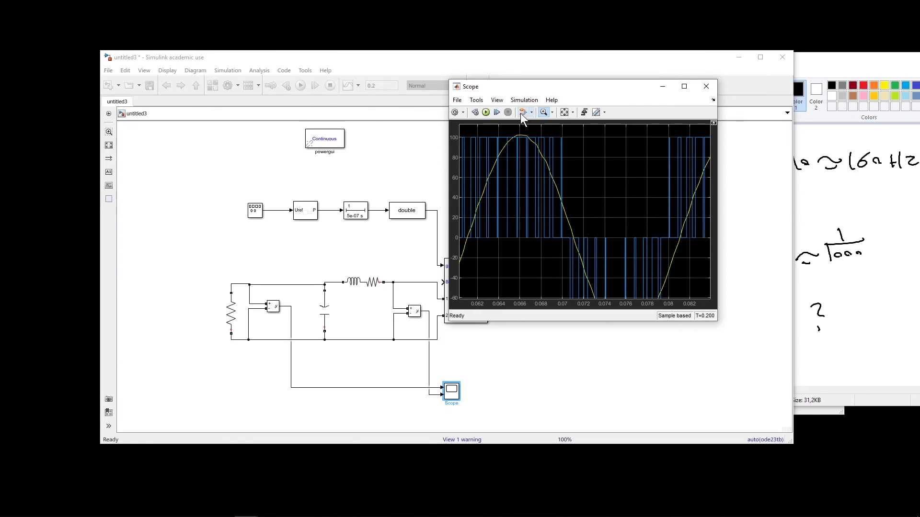
click(497, 101)
click(526, 145)
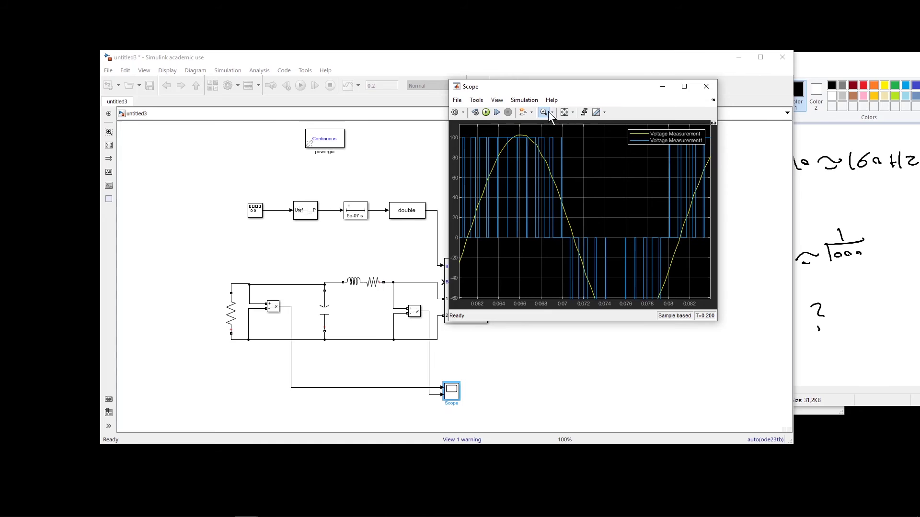
click(674, 136)
click(673, 137)
Set the Scope plot line width to 2
click(498, 100)
click(520, 134)
click(501, 295)
click(461, 324)
click(510, 333)
click(430, 332)
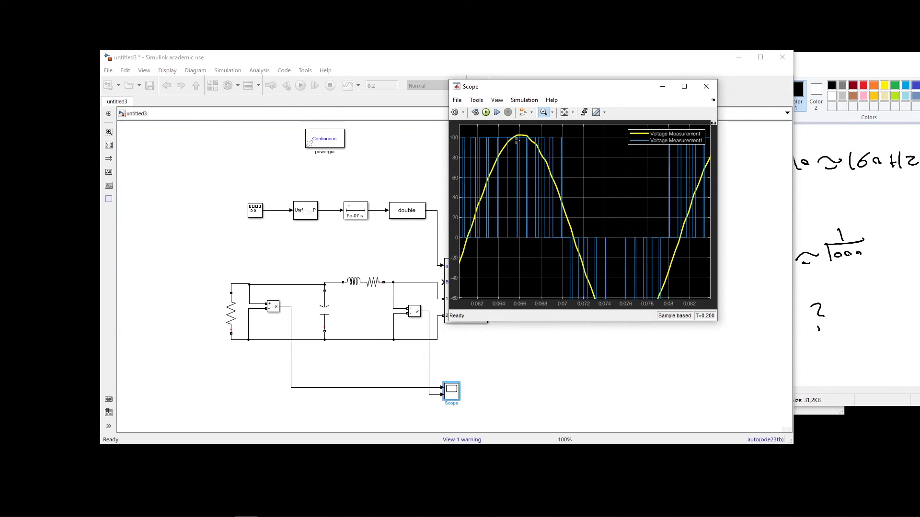
Zoom back out to about 0.05–0.1 s, then zoom into the sine peak near 0.06–0.07 s
click(552, 112)
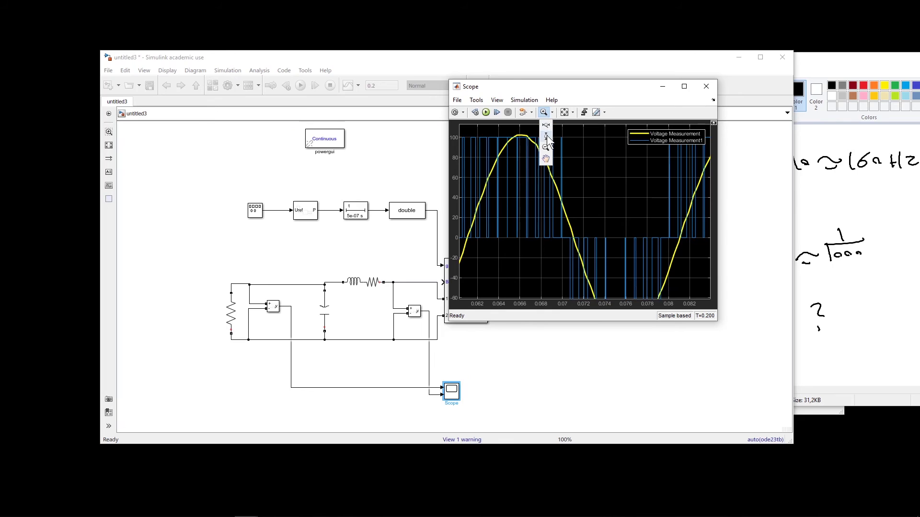
click(545, 147)
click(547, 185)
click(546, 185)
click(550, 200)
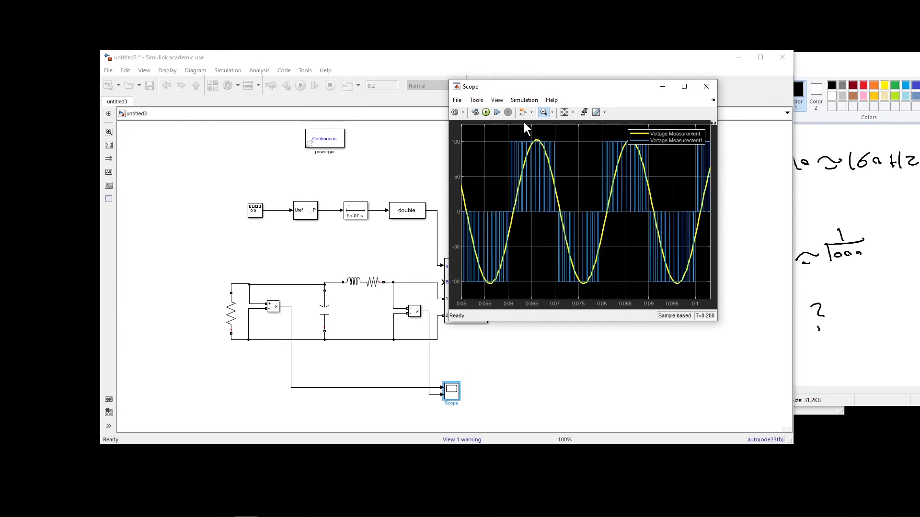
drag(520, 86, 604, 90)
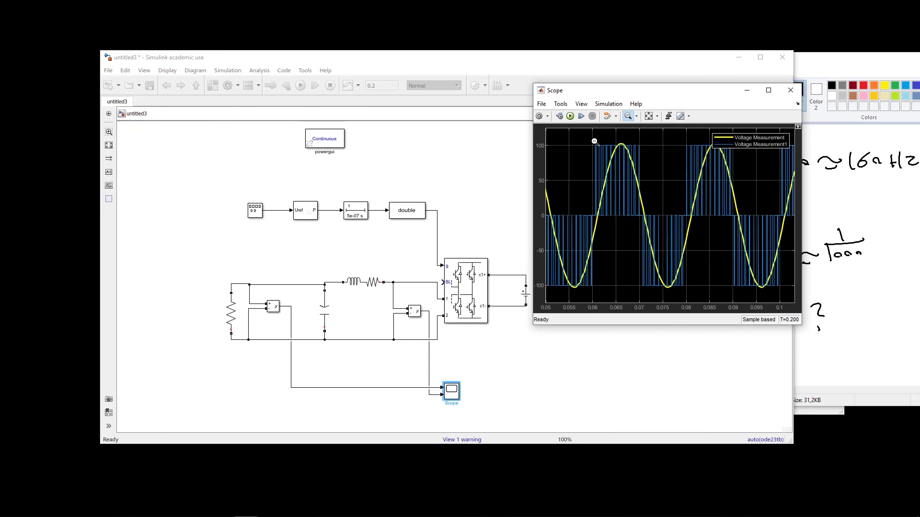
click(637, 117)
click(631, 129)
drag(585, 143, 649, 207)
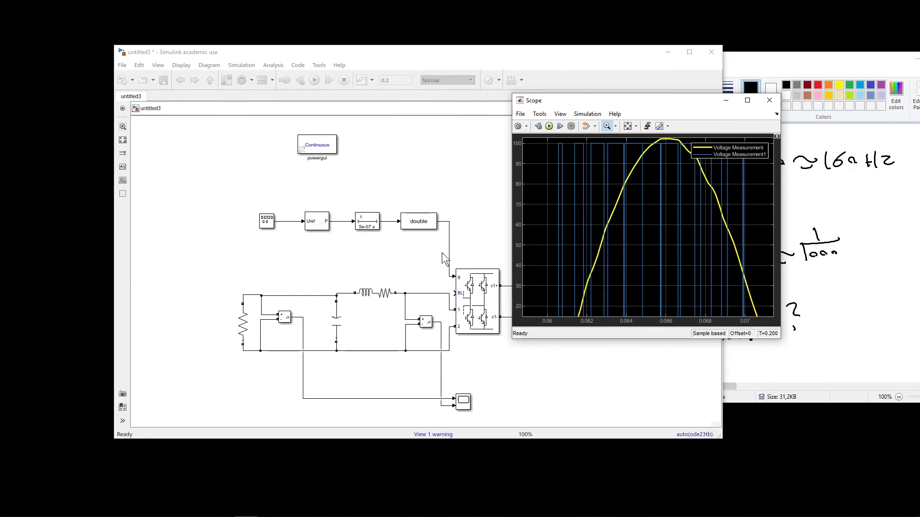
Set the PWM carriers frequency to 540*3, rerun, and autoscale the Scope
click(314, 228)
double_click(316, 222)
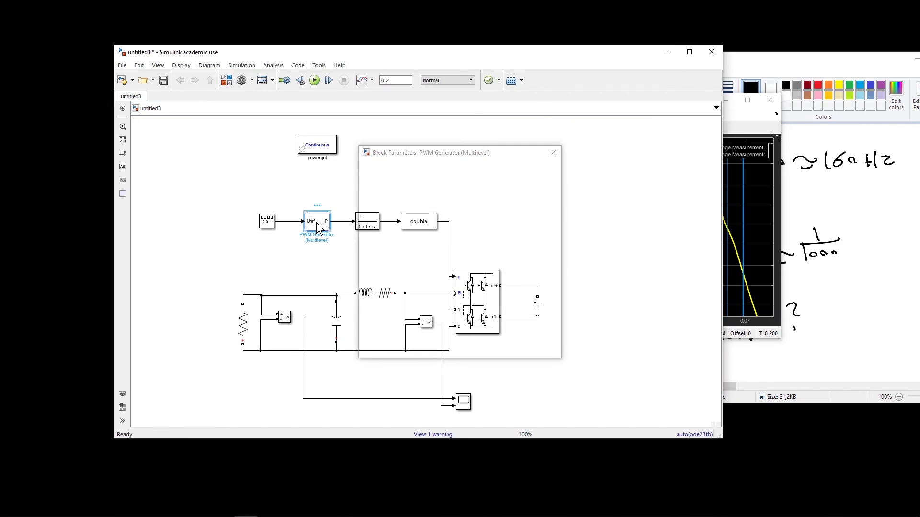
double_click(434, 241)
click(433, 241)
text(*)
click(518, 310)
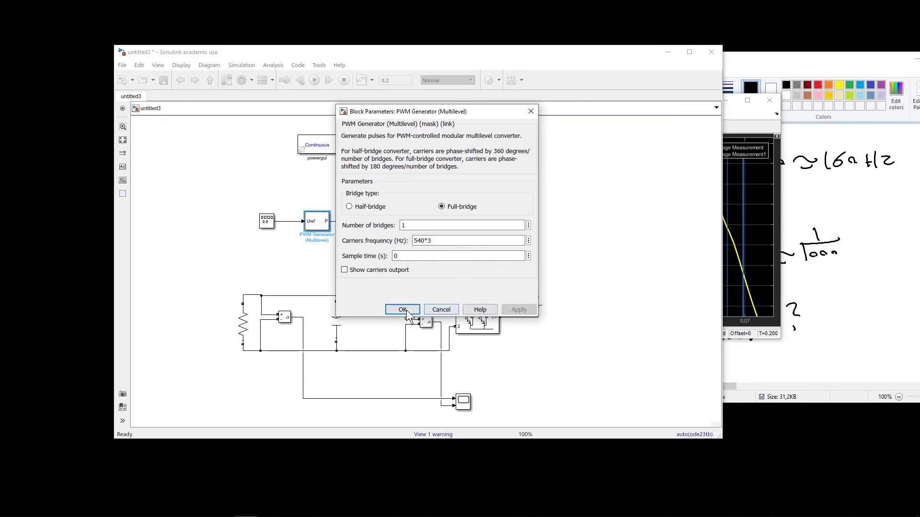
click(407, 311)
click(314, 80)
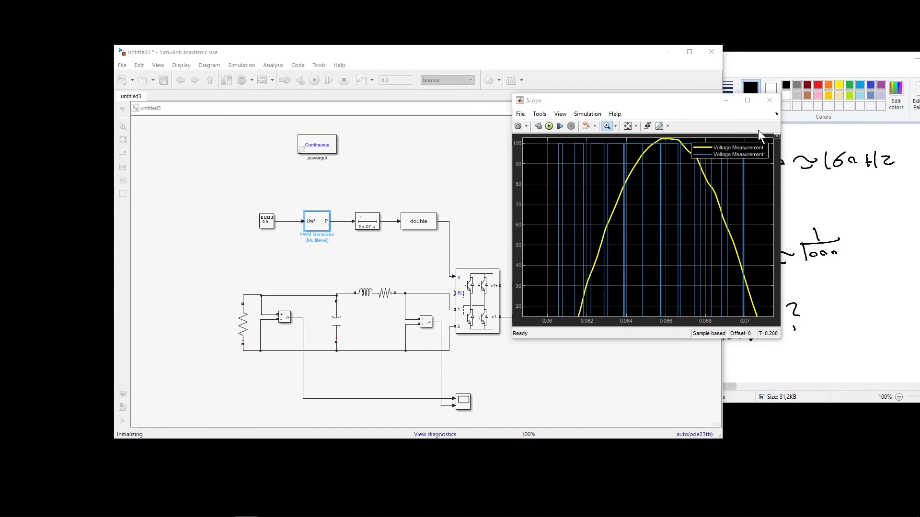
click(628, 127)
Change the stop time to 0.1, rerun, and zoom the Scope to about 0.02–0.063 s
click(395, 82)
key(BackSpace)
text(1)
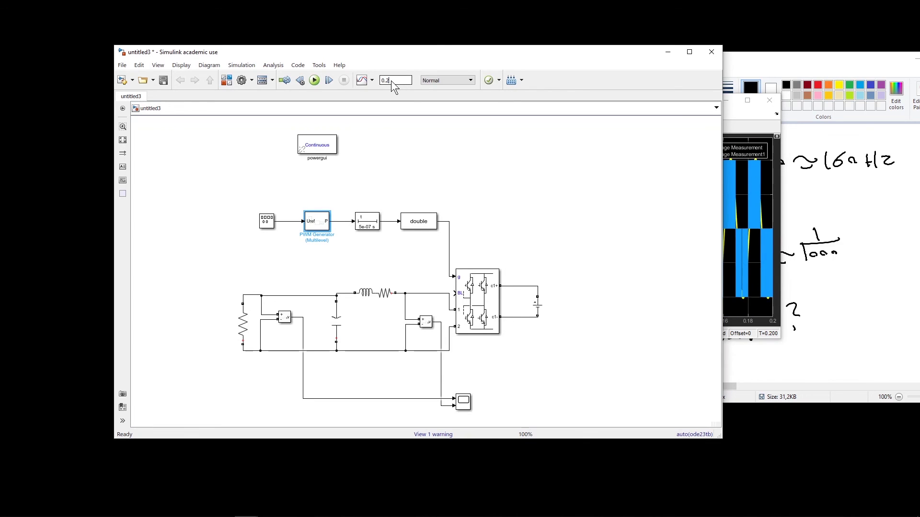
click(314, 80)
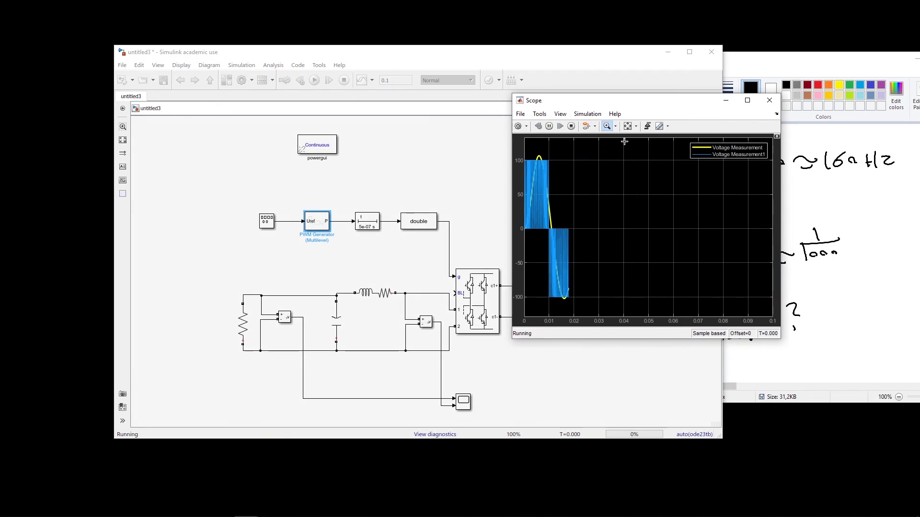
click(606, 126)
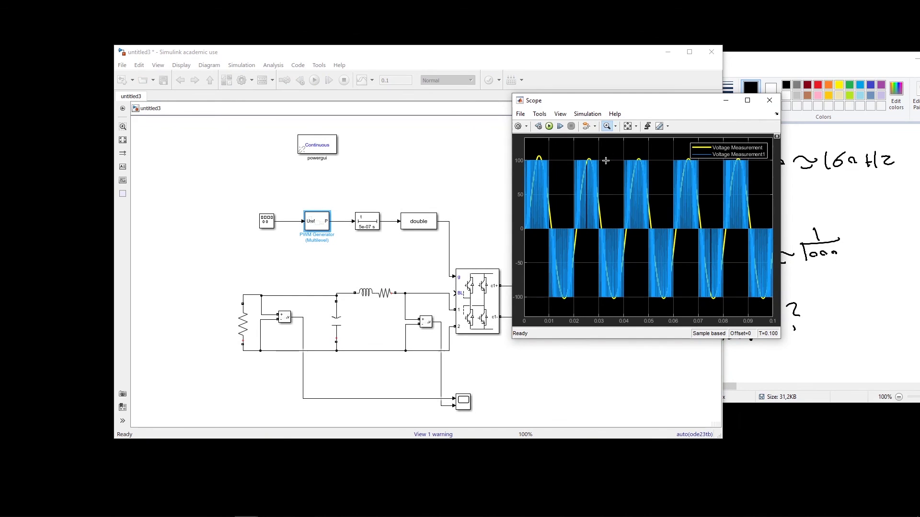
drag(575, 152, 681, 305)
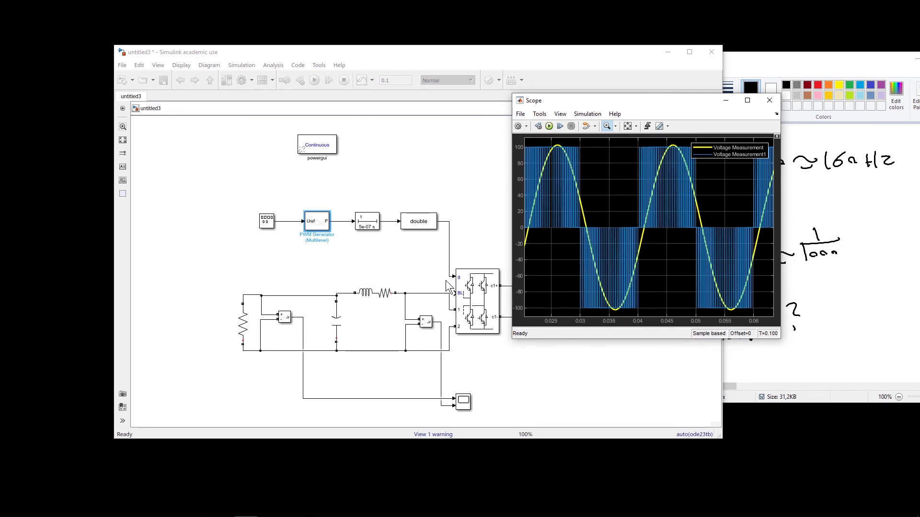
Select the load resistor, clear the selection, then select the inverter bridge block
click(248, 330)
click(254, 320)
click(470, 293)
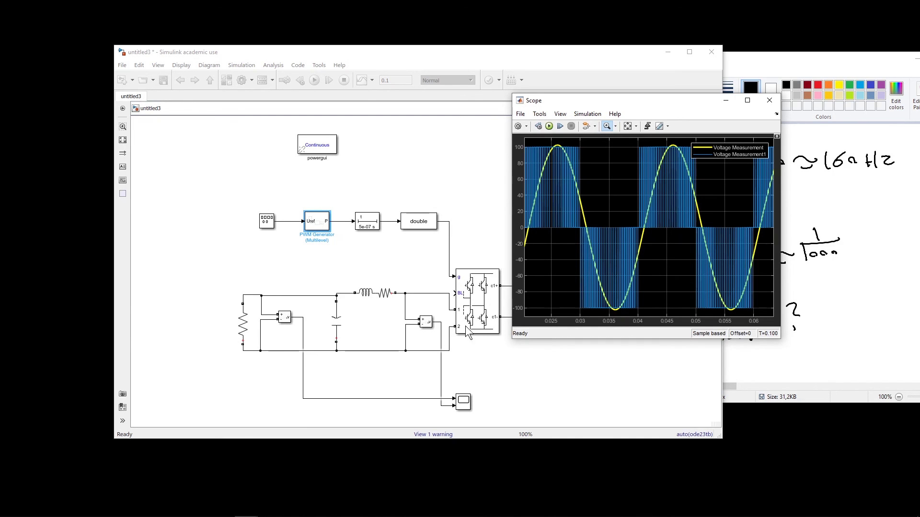